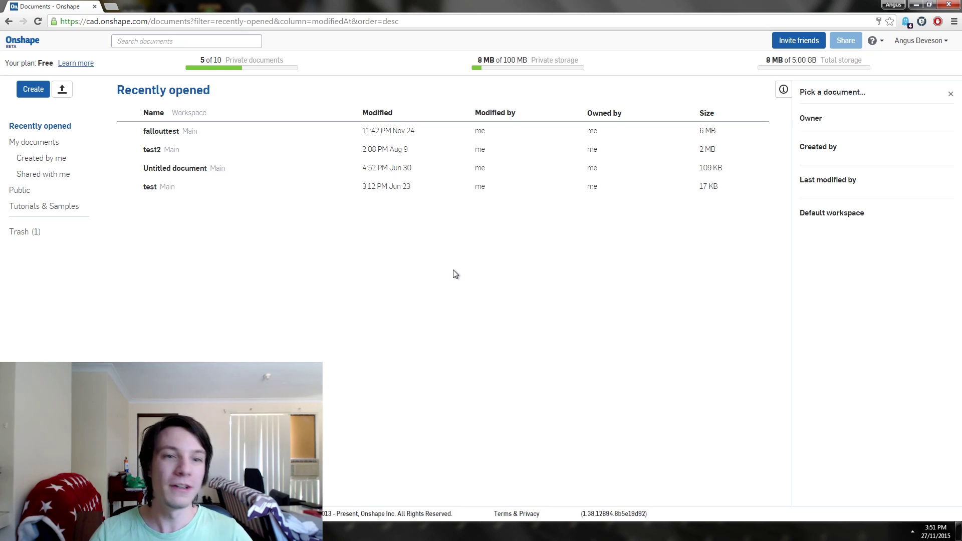
Start a new private Onshape document called Redbull Drink Holder.
click(41, 89)
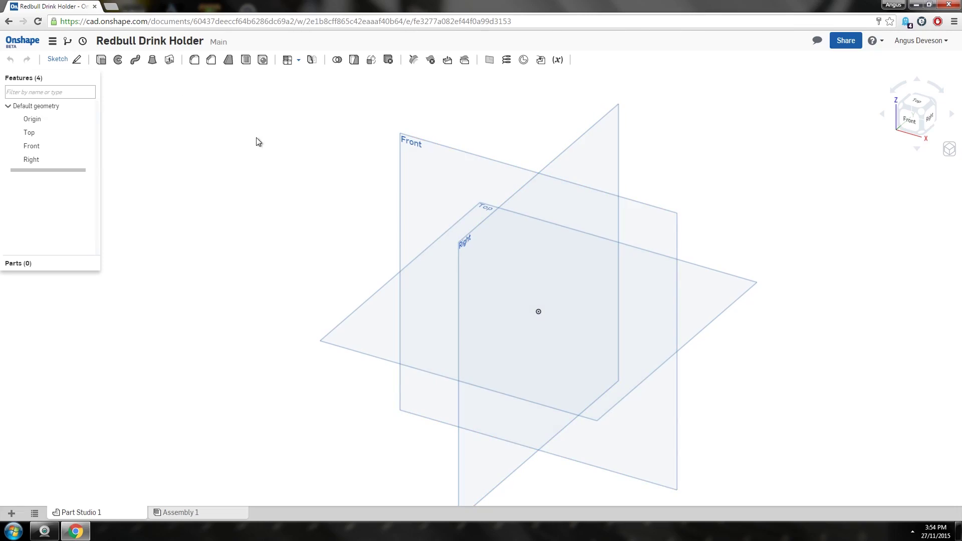
On the Right plane, sketch a six-line L-shaped outline with a slanted outer side.
right_drag(327, 147, 334, 249)
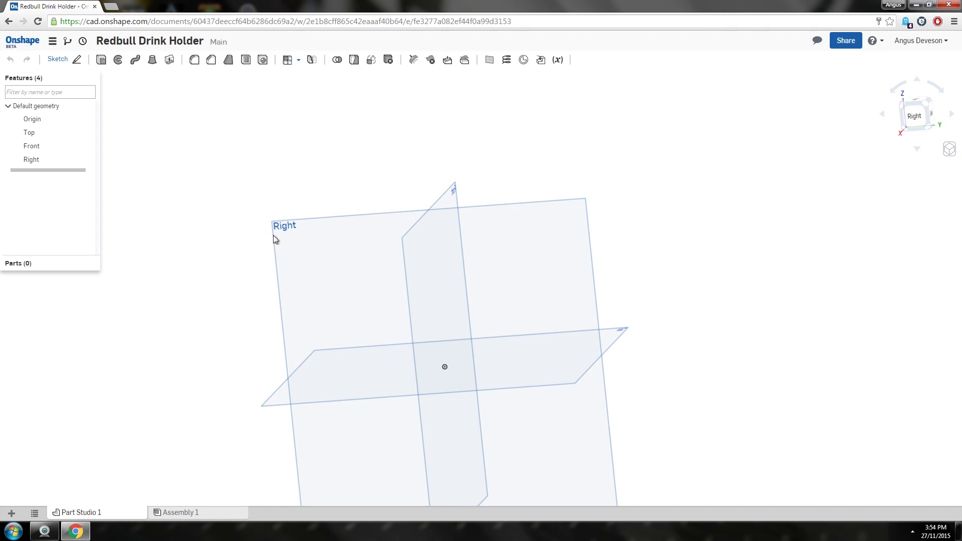
click(288, 234)
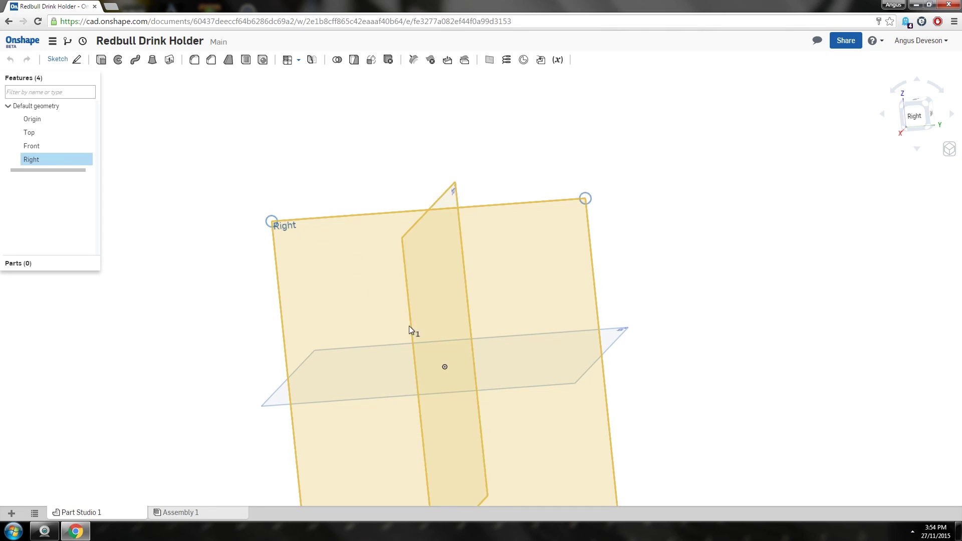
click(64, 60)
key(n)
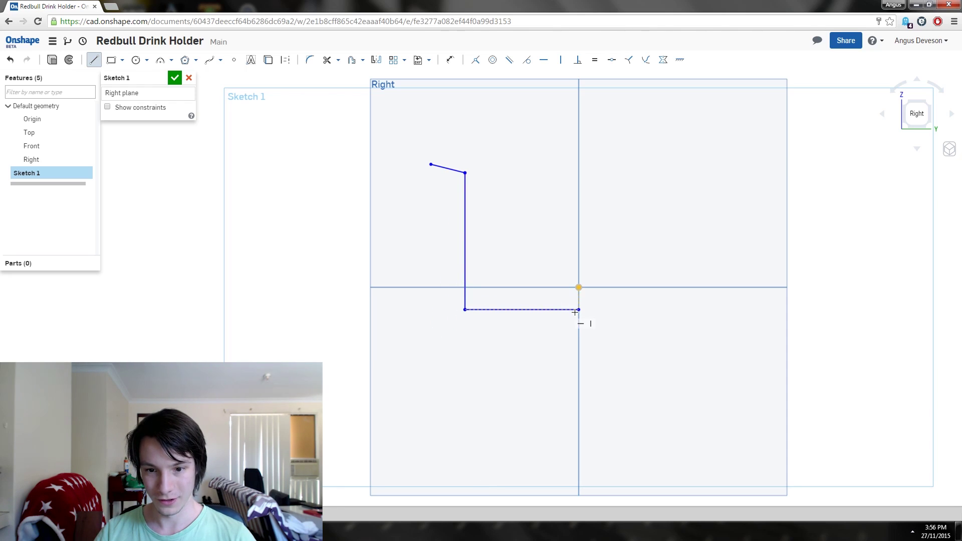
click(579, 340)
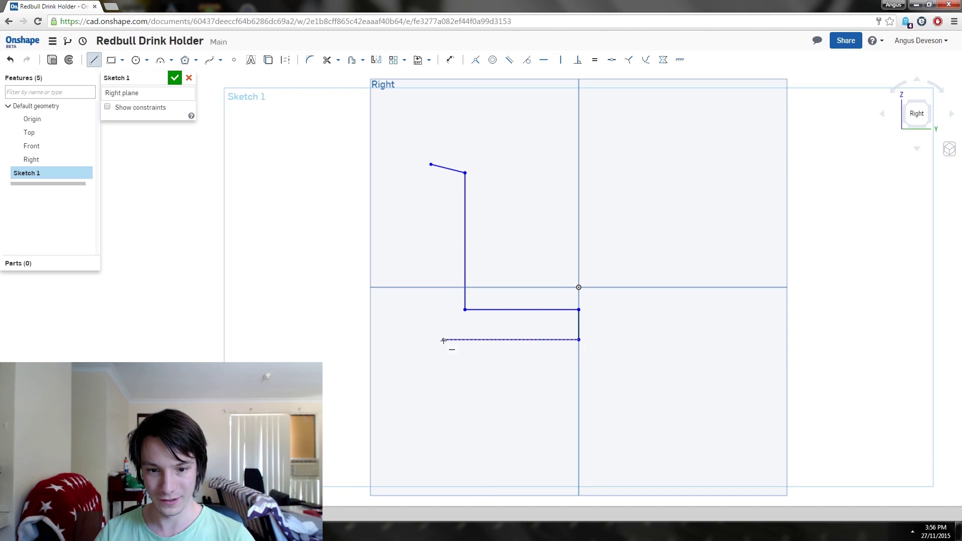
click(430, 165)
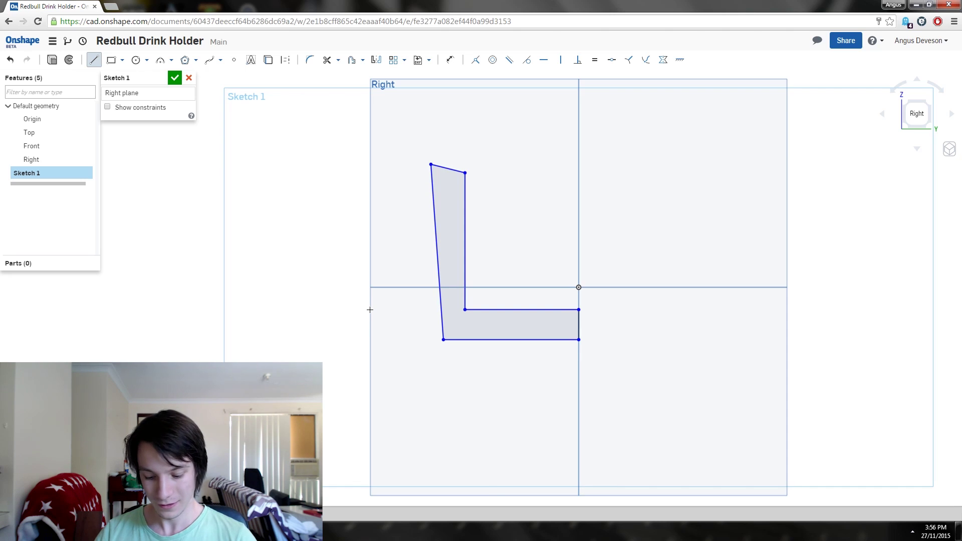
Zoom in on the closed profile, then start a height dimension and cancel it.
scroll(561, 240, up, 1)
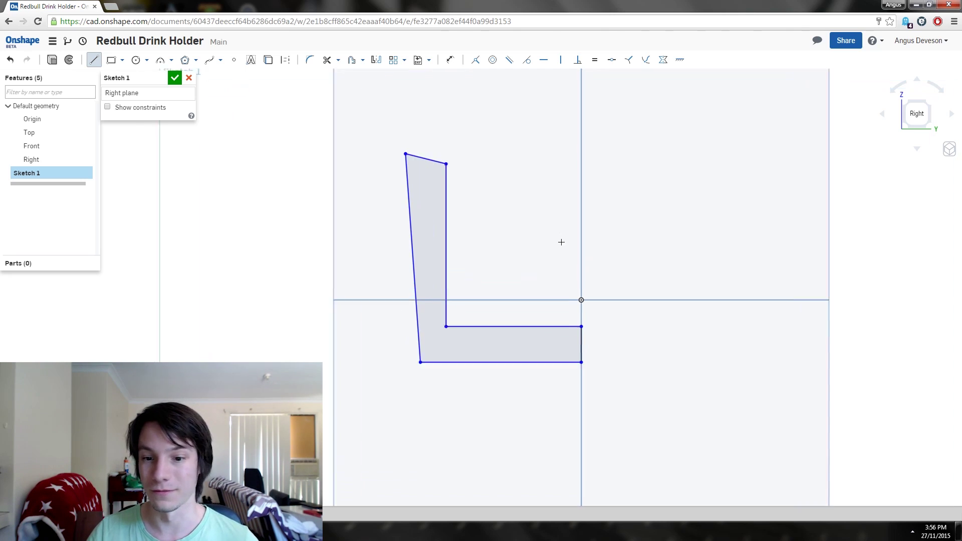
scroll(615, 253, down, 1)
scroll(523, 226, up, 2)
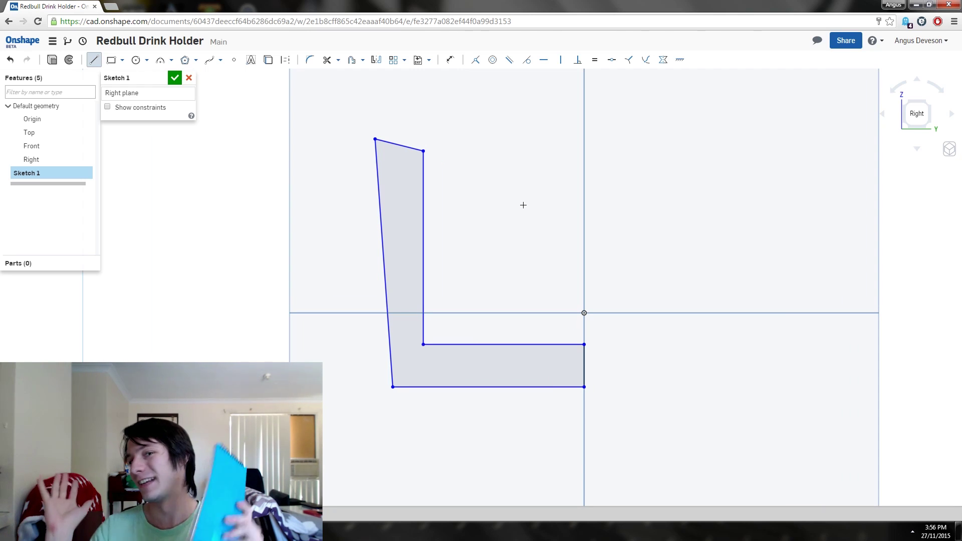
scroll(638, 193, up, 1)
scroll(461, 165, down, 1)
scroll(461, 164, down, 1)
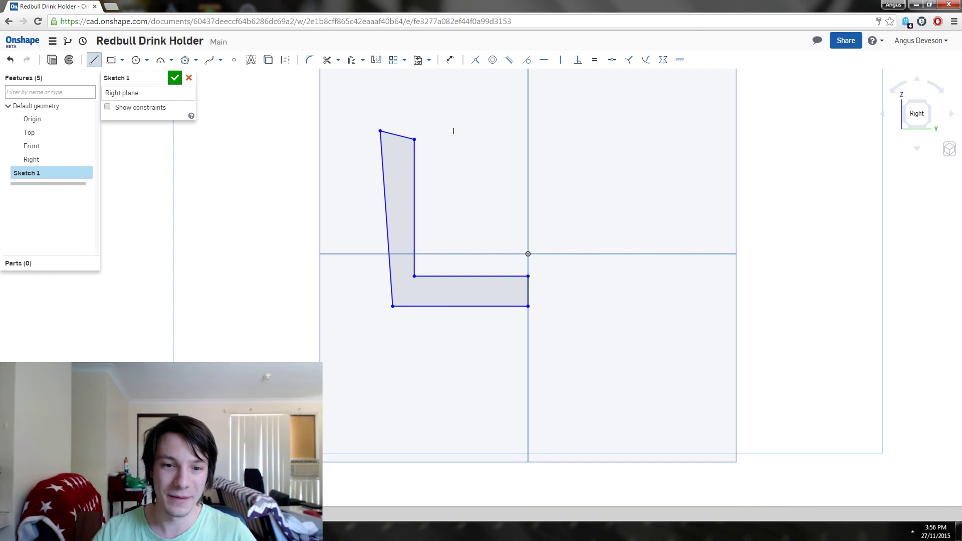
scroll(547, 195, up, 1)
scroll(548, 195, down, 1)
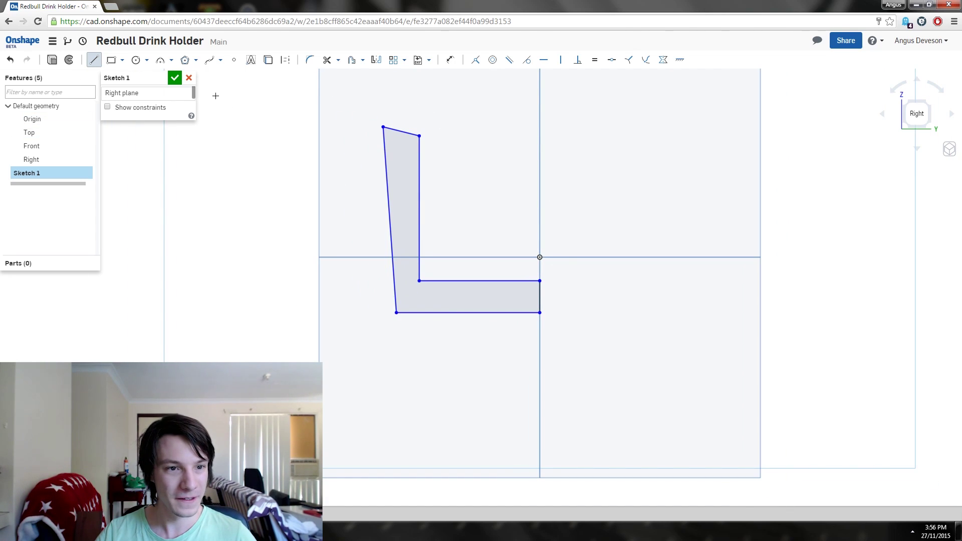
scroll(572, 232, up, 1)
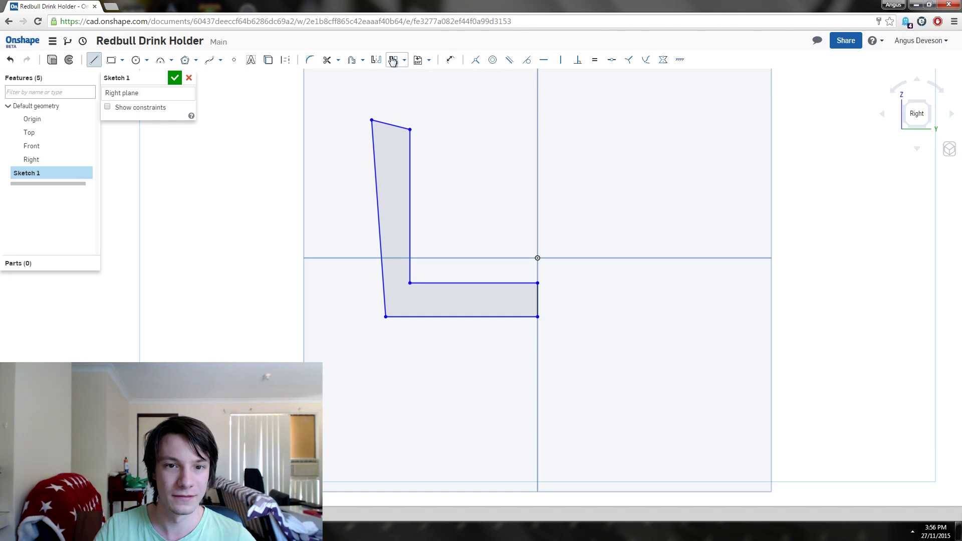
click(448, 60)
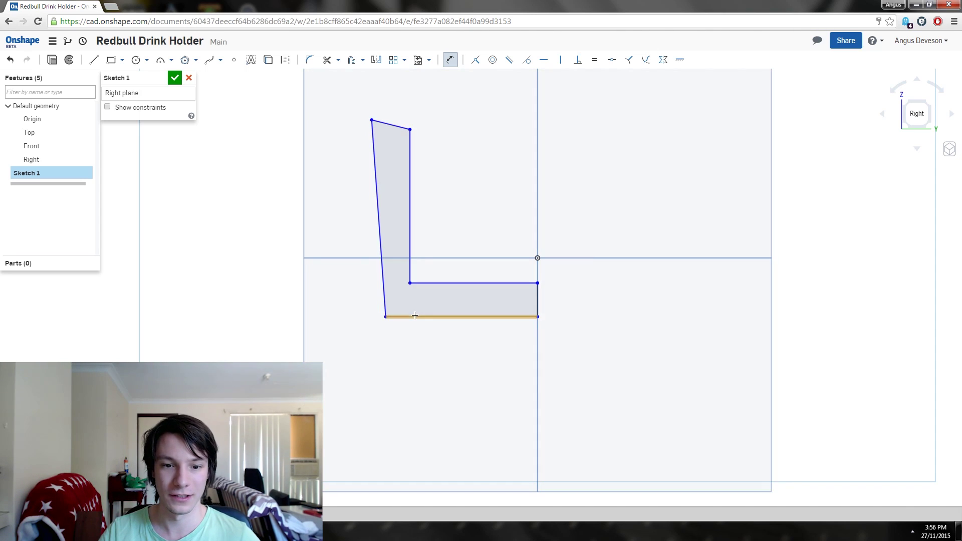
click(325, 225)
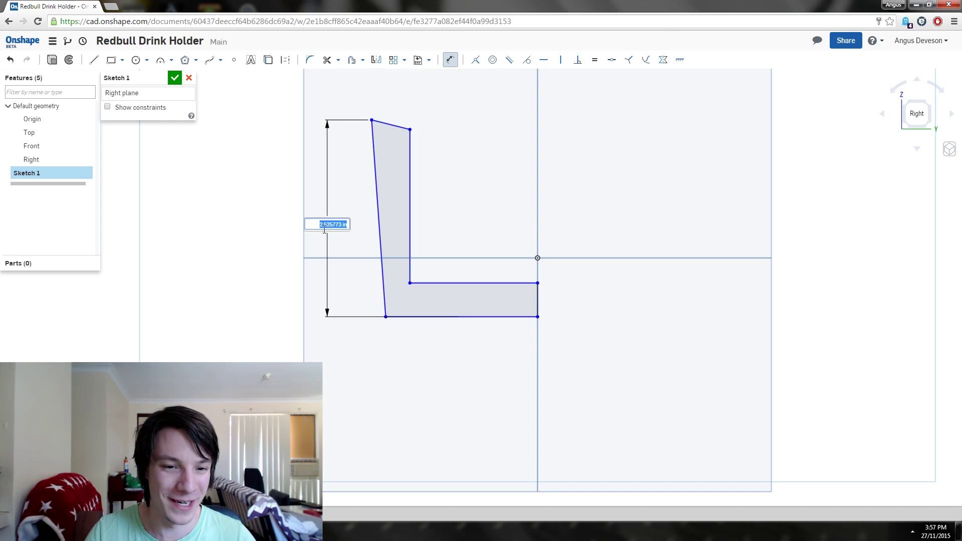
key(Escape)
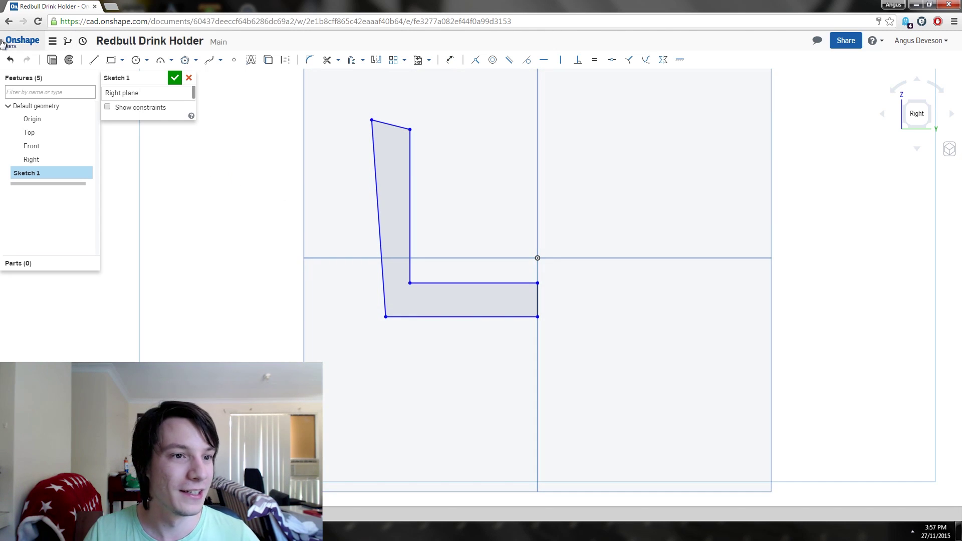
Set the workspace units to Millimeter for length and Kilogram for mass.
click(52, 41)
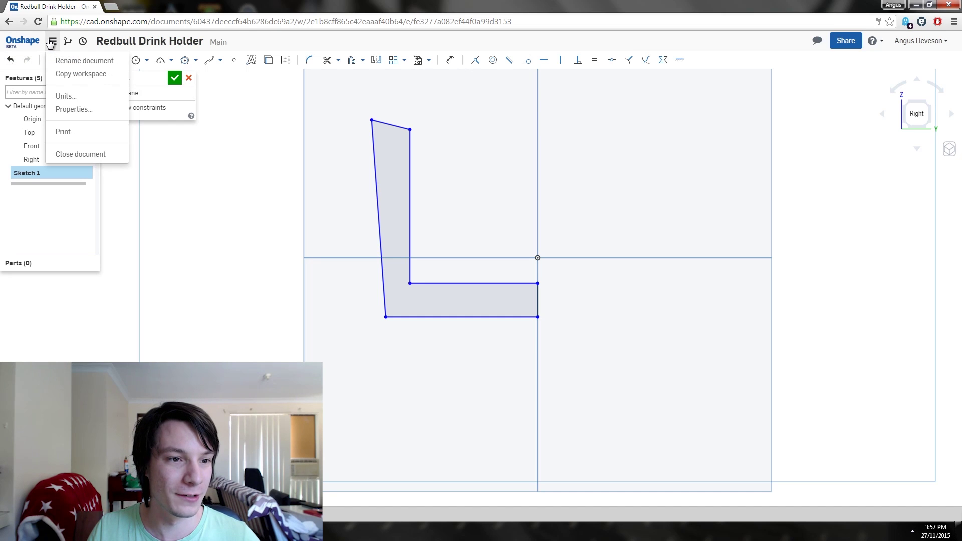
click(67, 96)
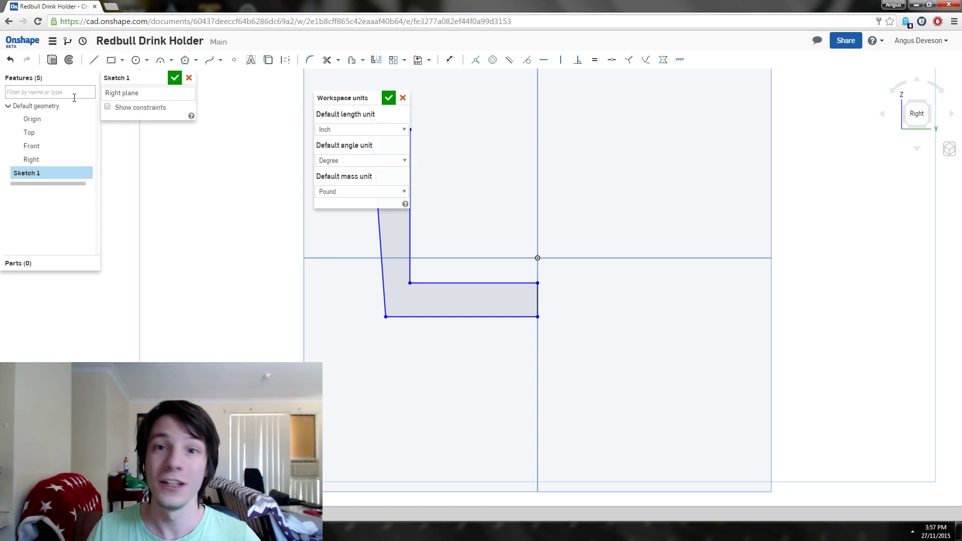
click(322, 131)
click(345, 178)
click(346, 193)
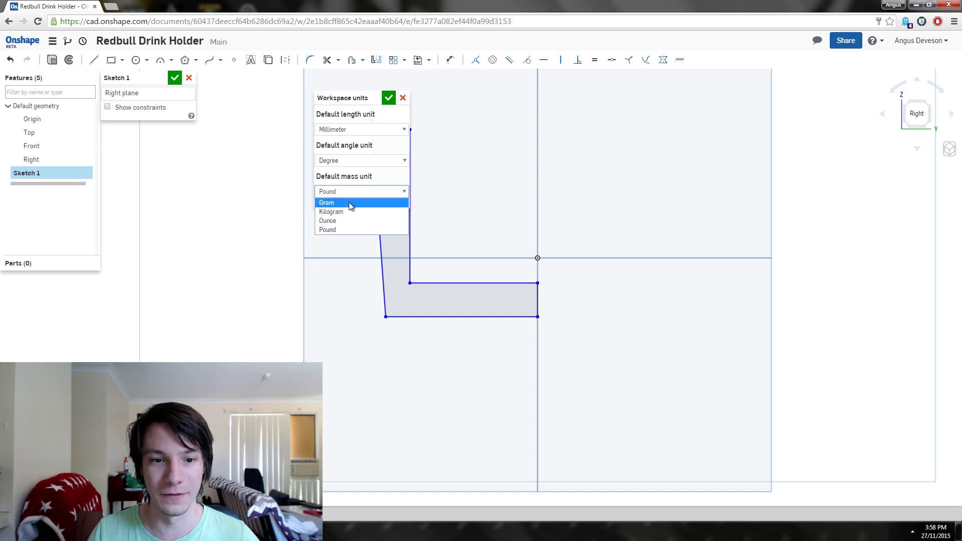
click(345, 212)
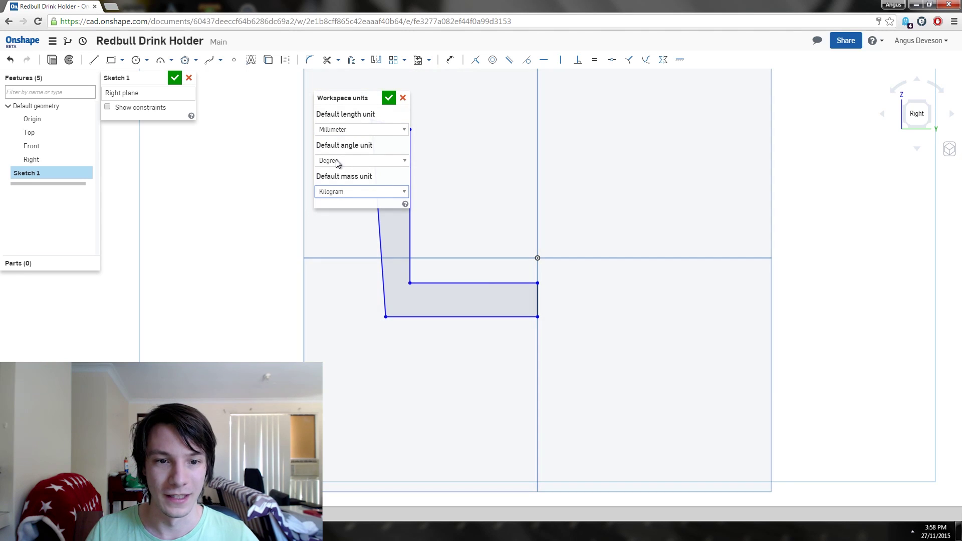
click(387, 98)
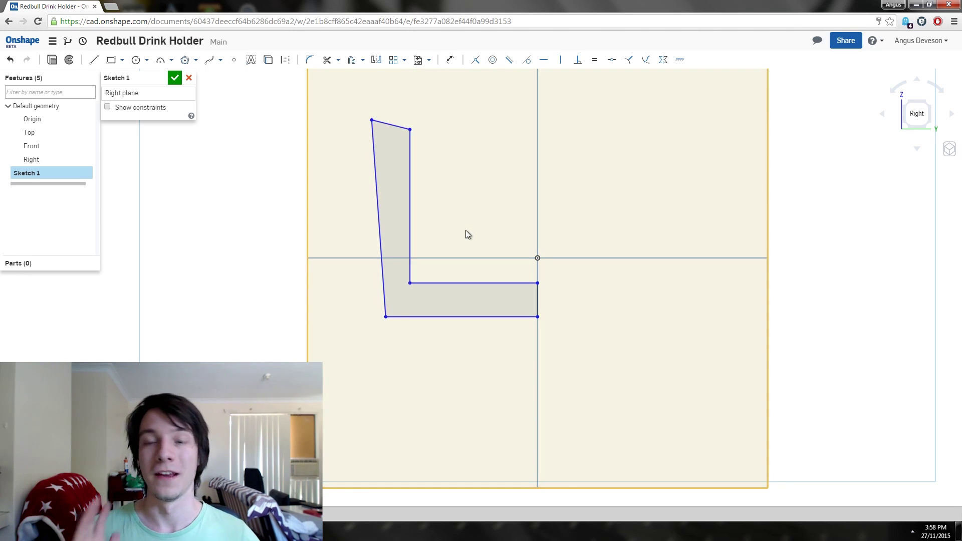
Dimension the profile height as 50 and the top width so it reads 39.5.
right_drag(465, 234, 379, 150)
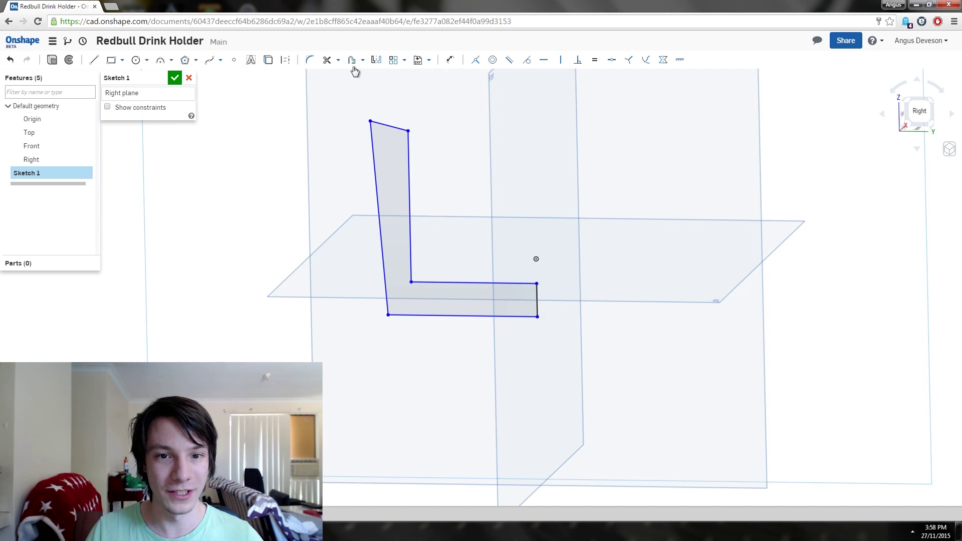
click(450, 60)
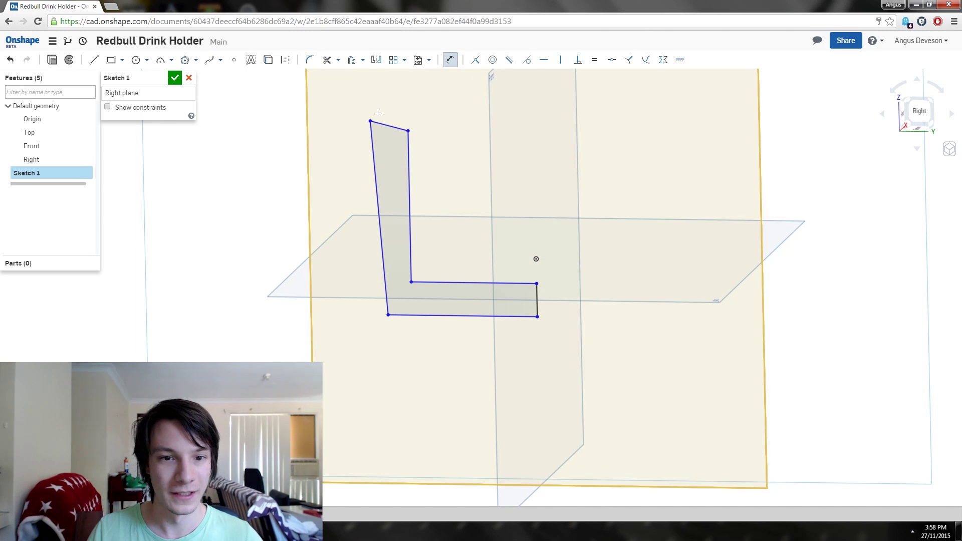
click(370, 122)
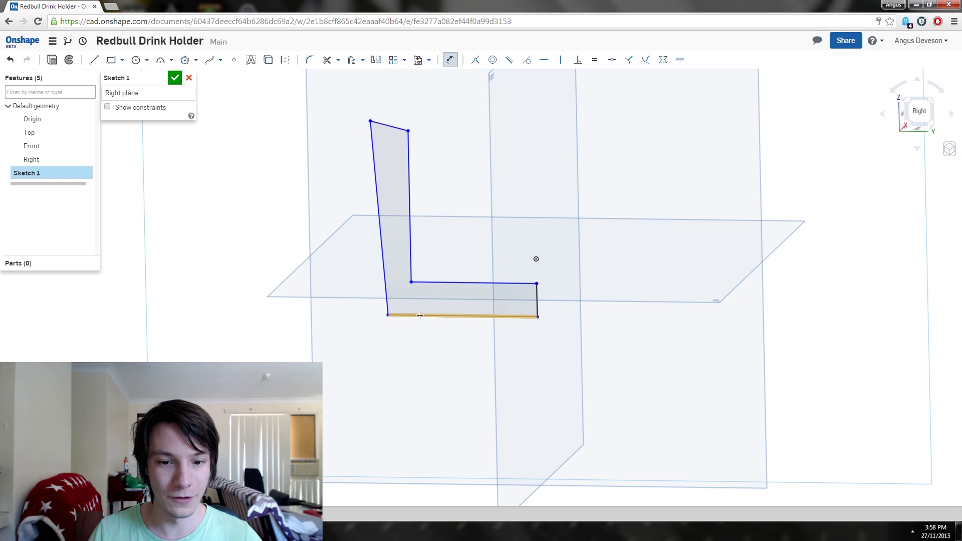
click(388, 315)
click(325, 221)
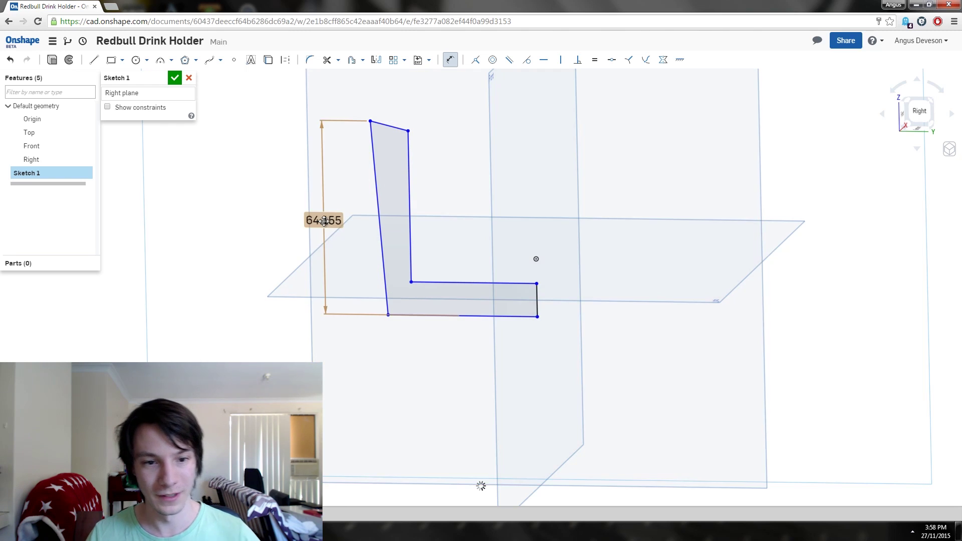
text(5)
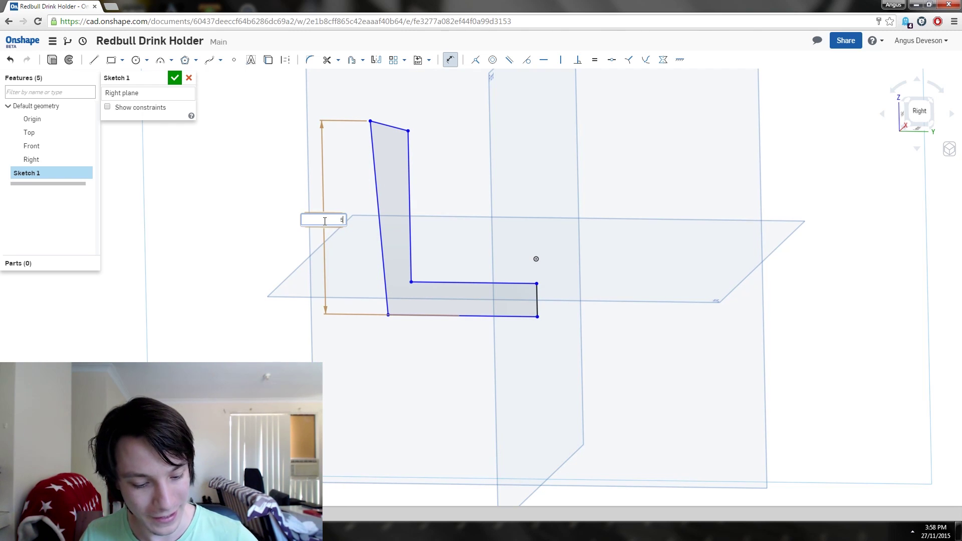
text(0)
key(Return)
scroll(519, 220, up, 2)
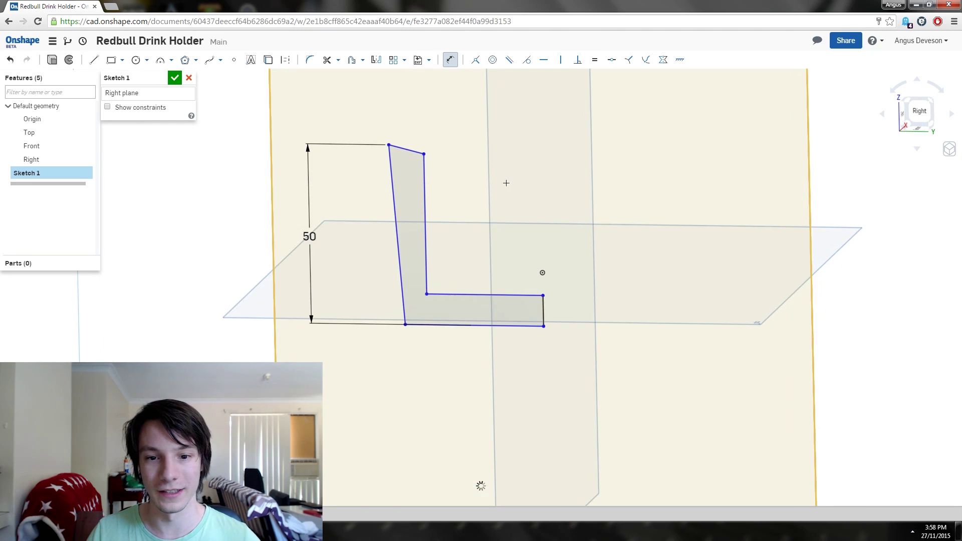
scroll(451, 201, up, 1)
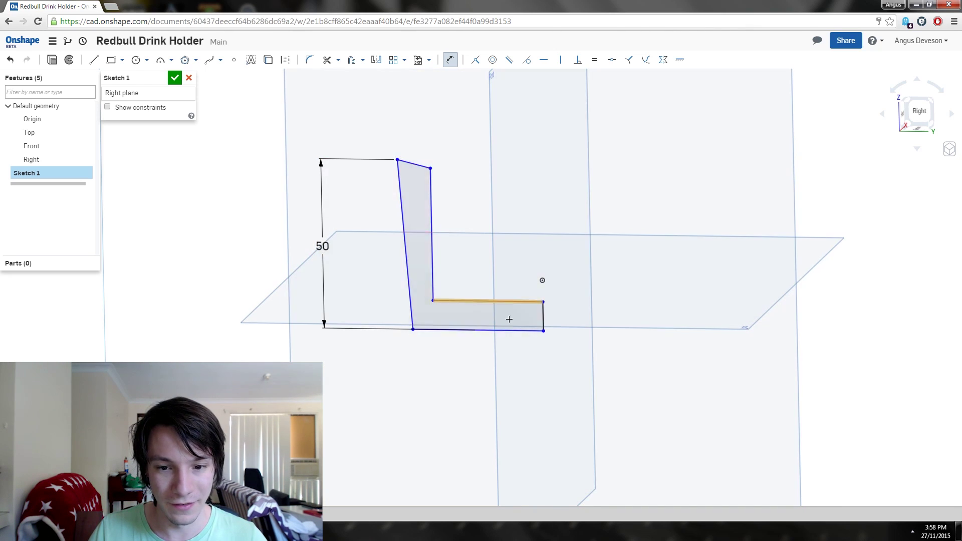
click(543, 311)
click(500, 134)
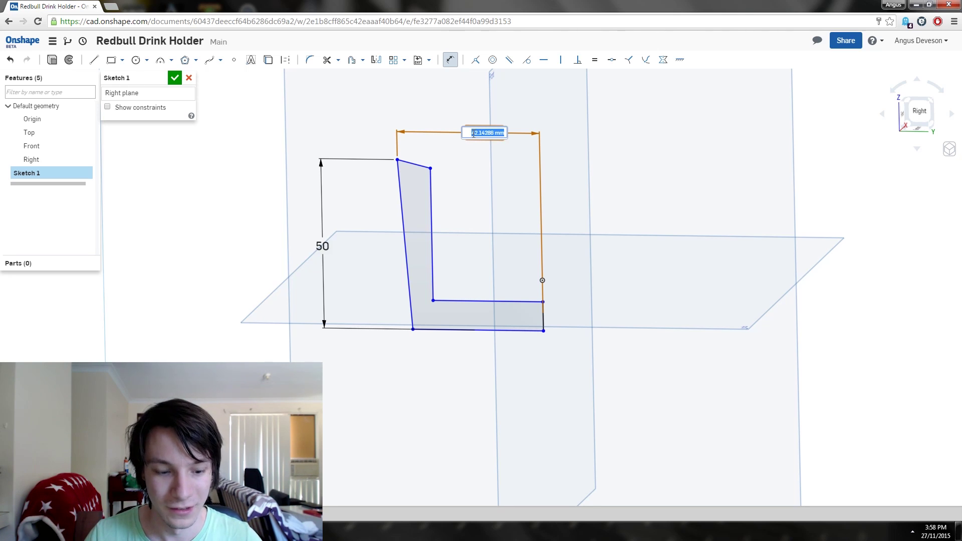
text(75)
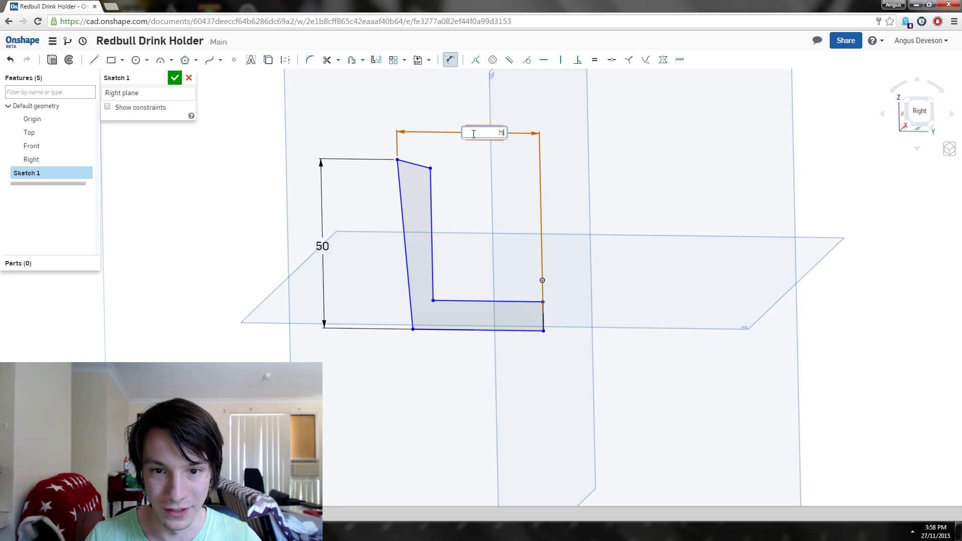
key(Return)
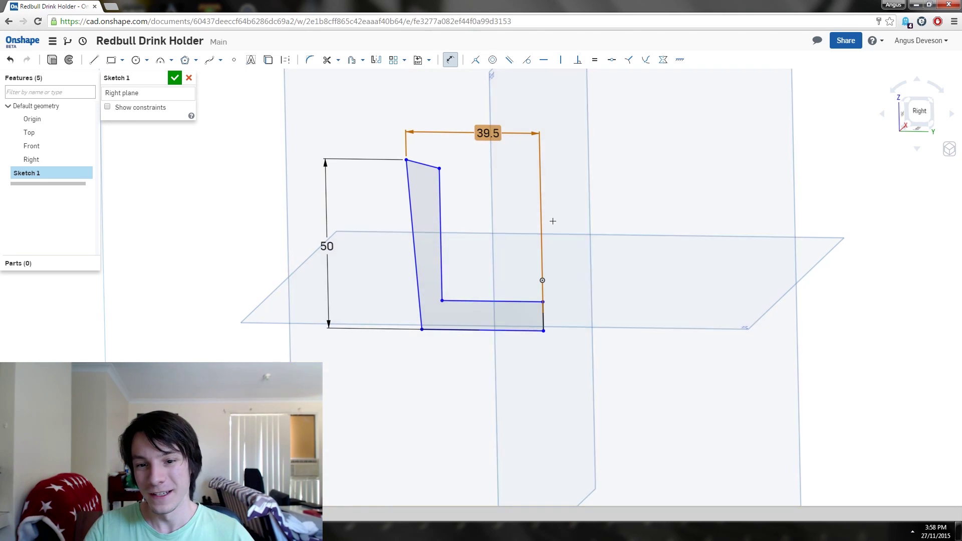
Add the bottom leg thickness of 3 and set the inner width to 54/2 (27).
scroll(521, 275, up, 2)
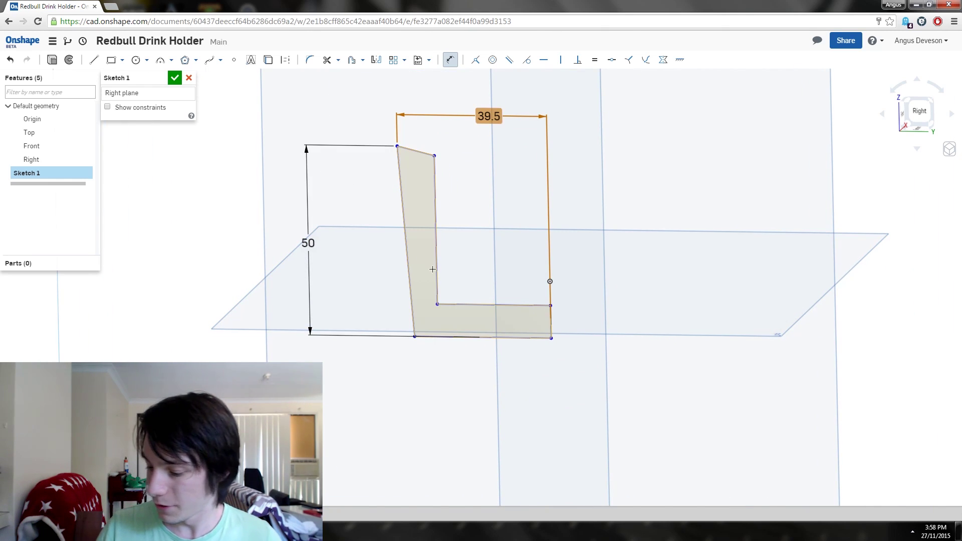
click(472, 336)
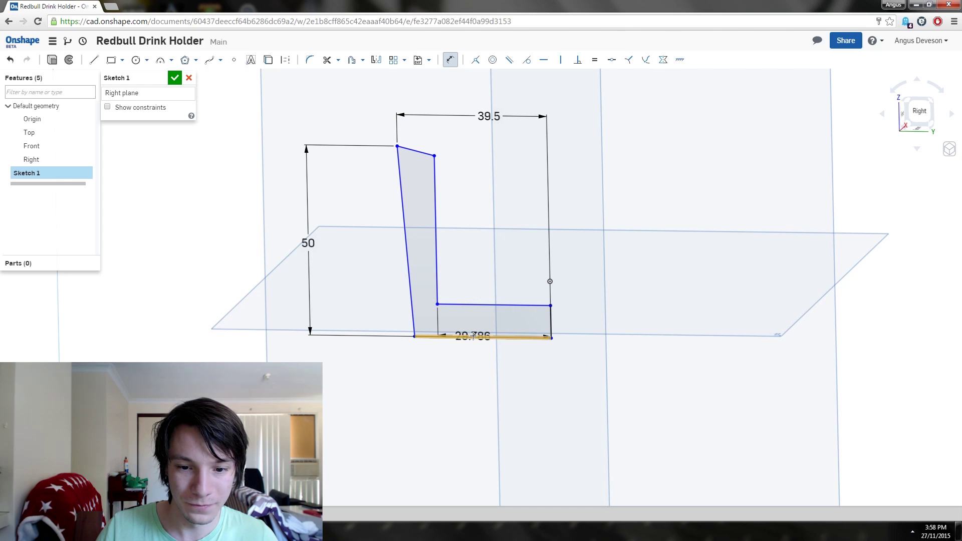
click(521, 304)
click(603, 321)
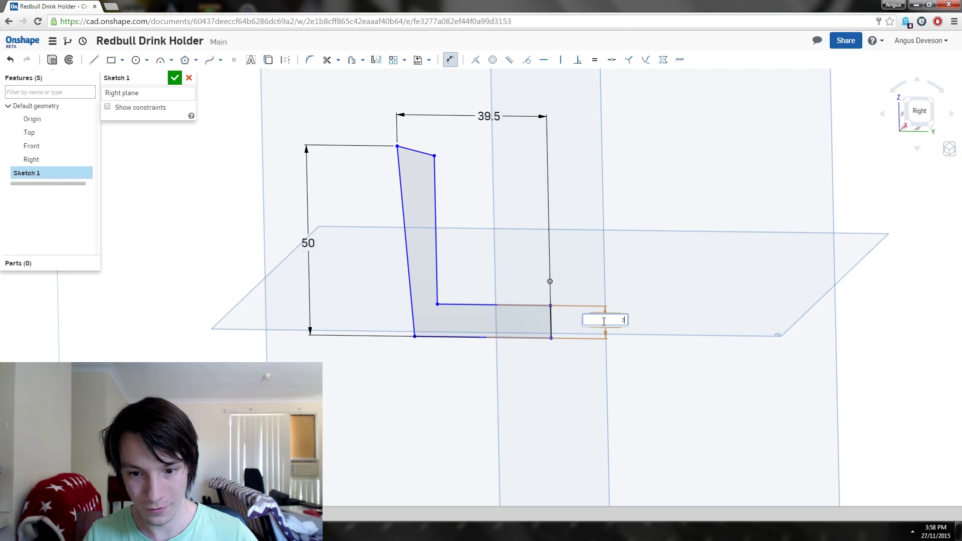
key(Return)
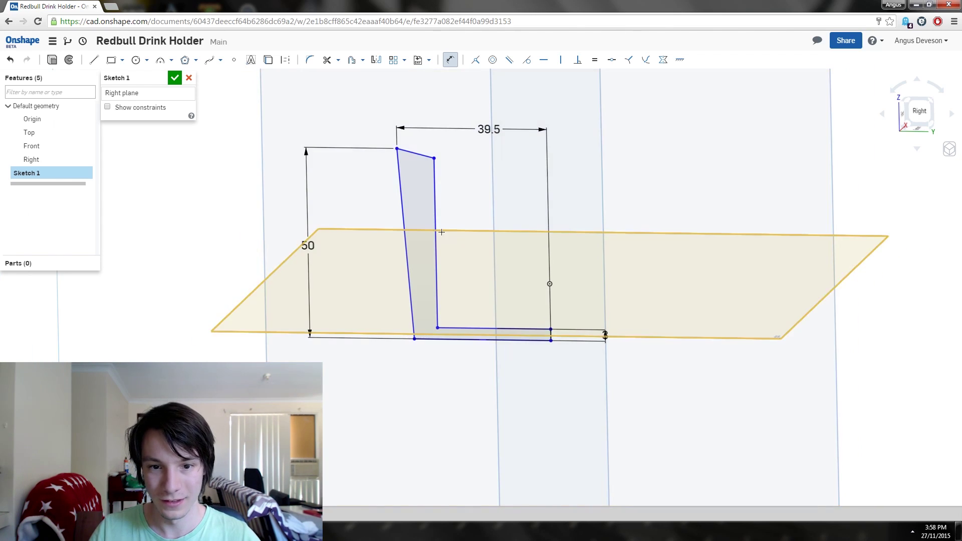
click(433, 246)
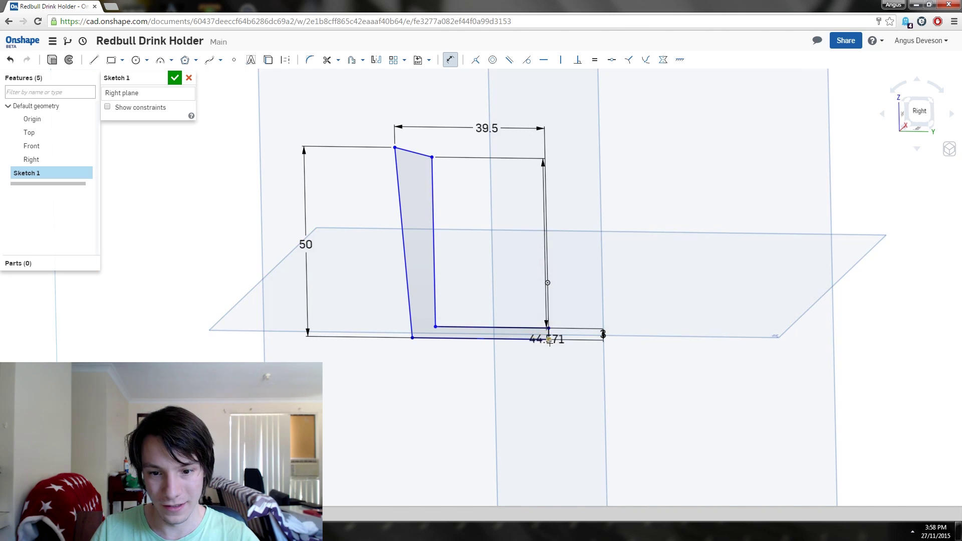
scroll(547, 330, down, 2)
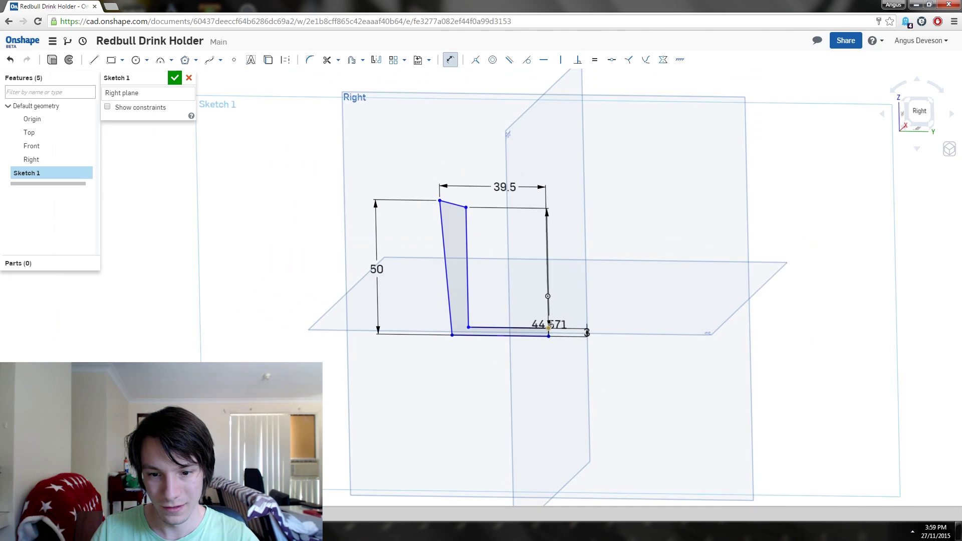
scroll(543, 323, up, 4)
click(543, 316)
scroll(500, 230, up, 3)
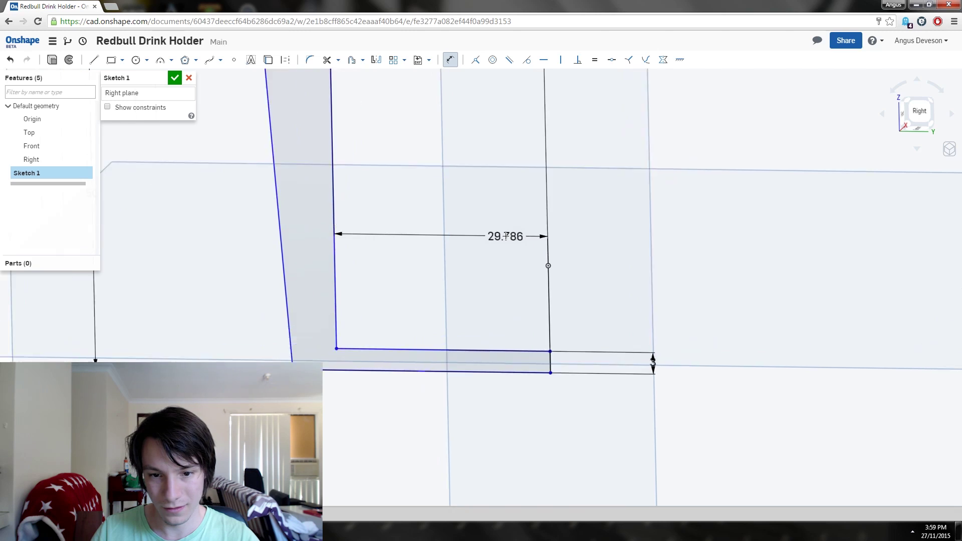
scroll(470, 236, down, 3)
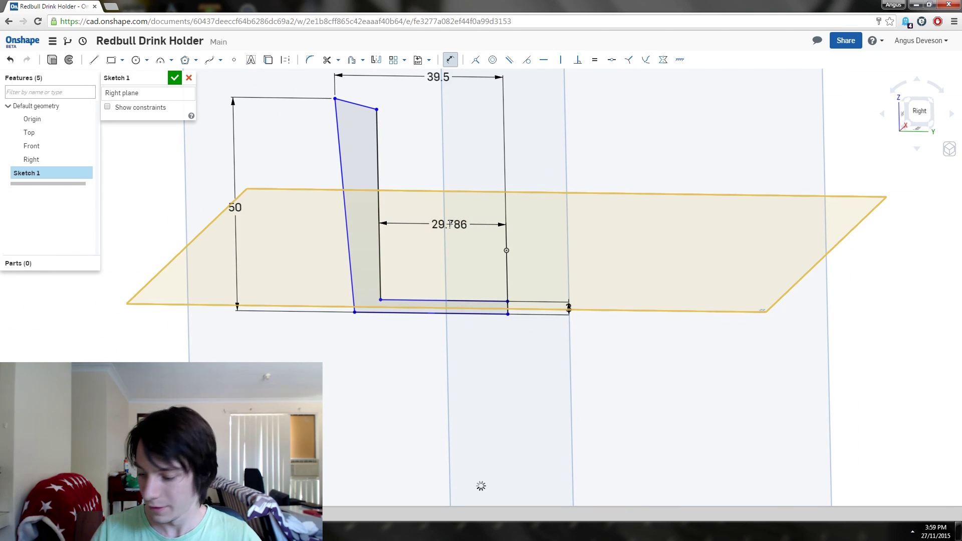
double_click(450, 224)
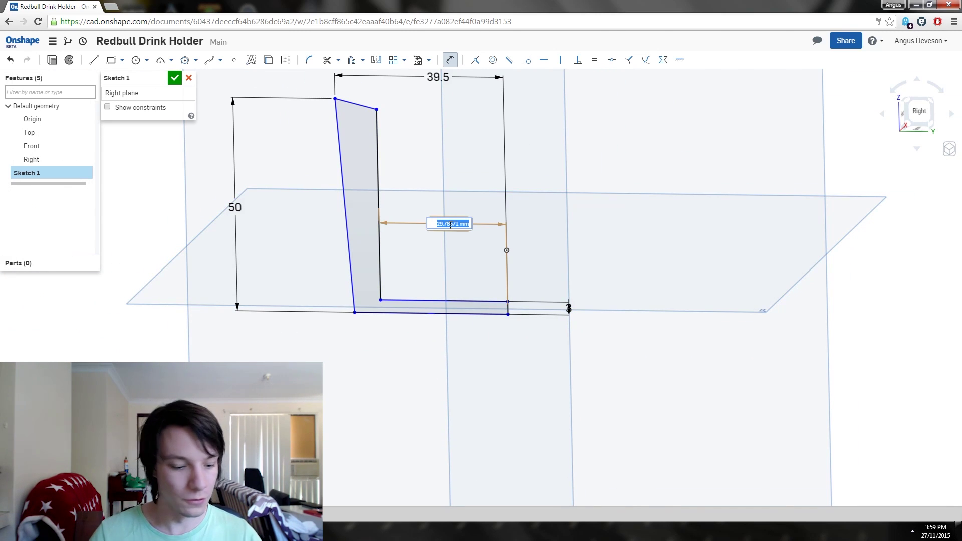
text(54)
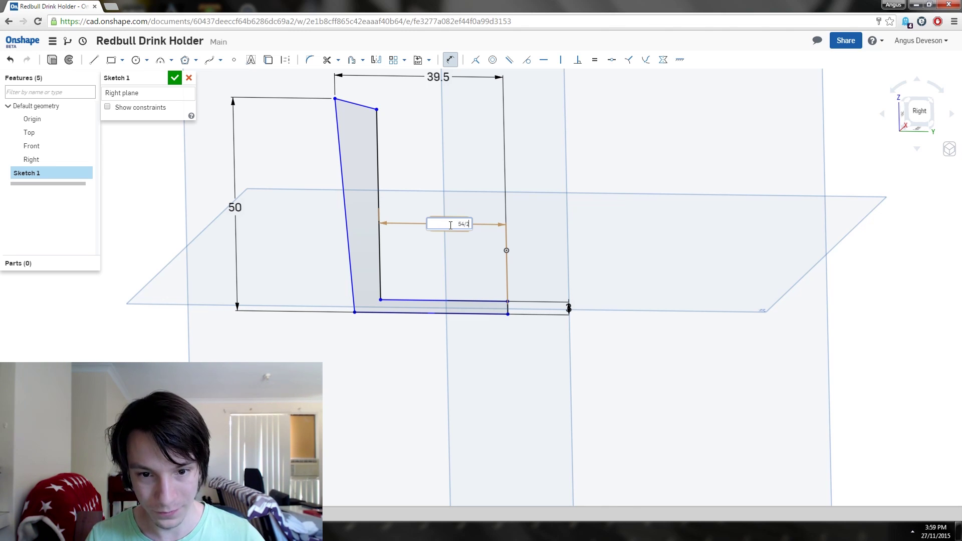
text(/2)
key(Return)
Dimension the base width as 37.5 and the top edge drop as 3, then fit the view.
scroll(516, 200, down, 3)
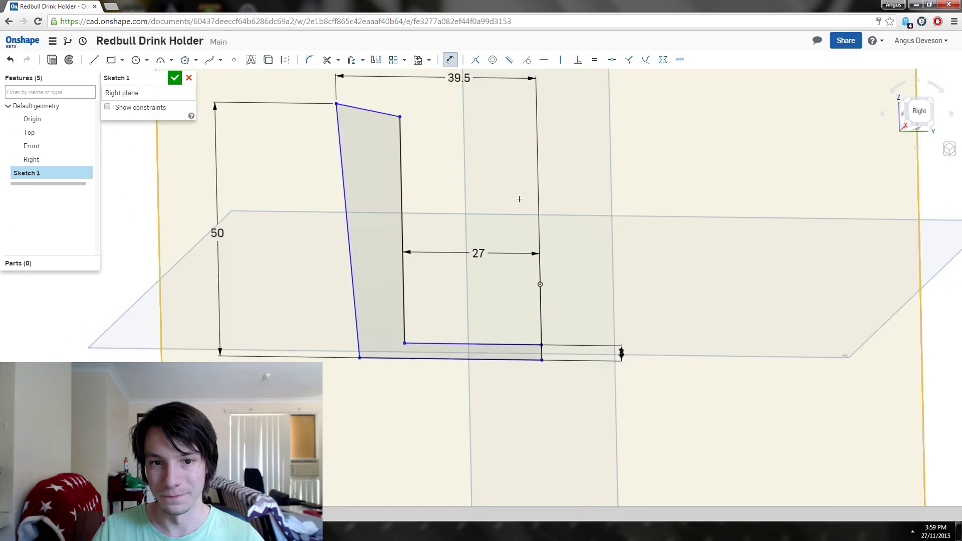
scroll(527, 129, up, 2)
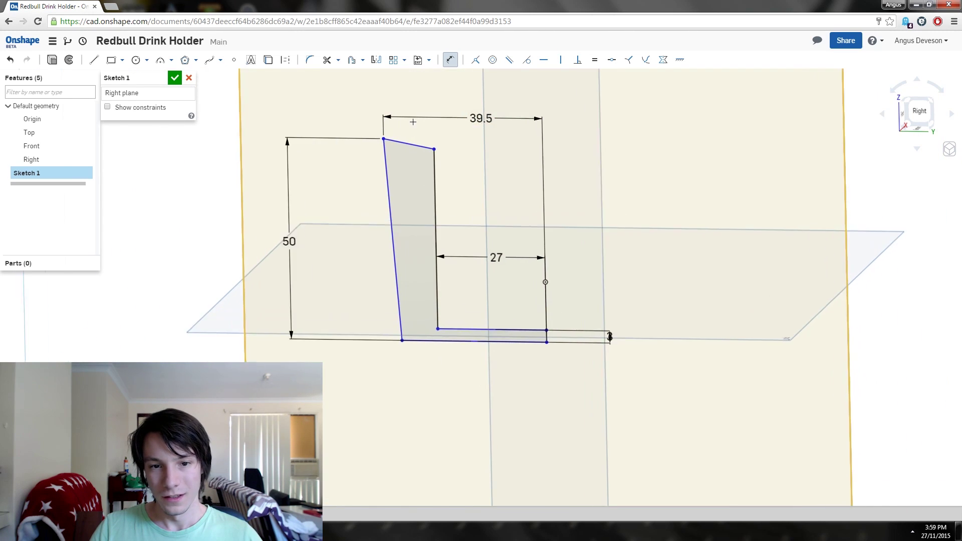
scroll(416, 140, up, 2)
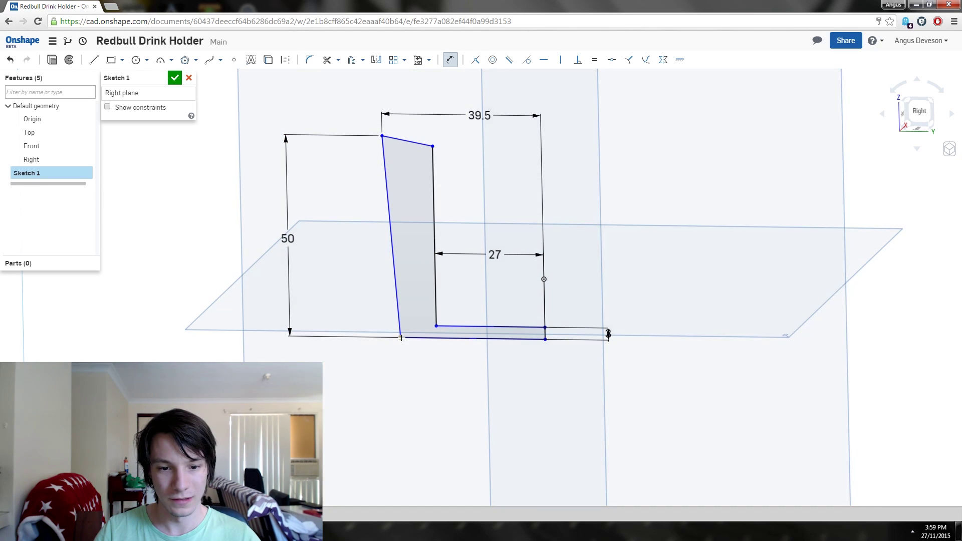
click(544, 333)
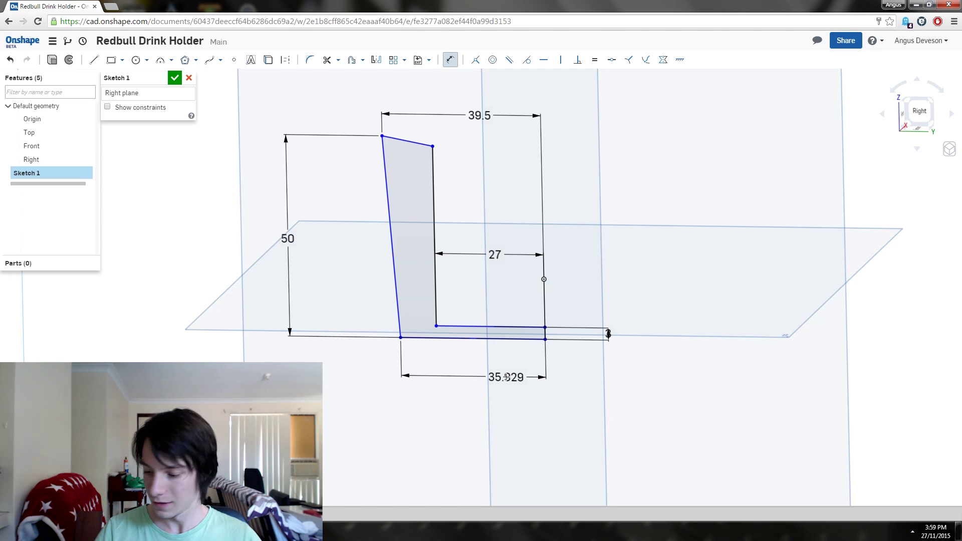
click(507, 377)
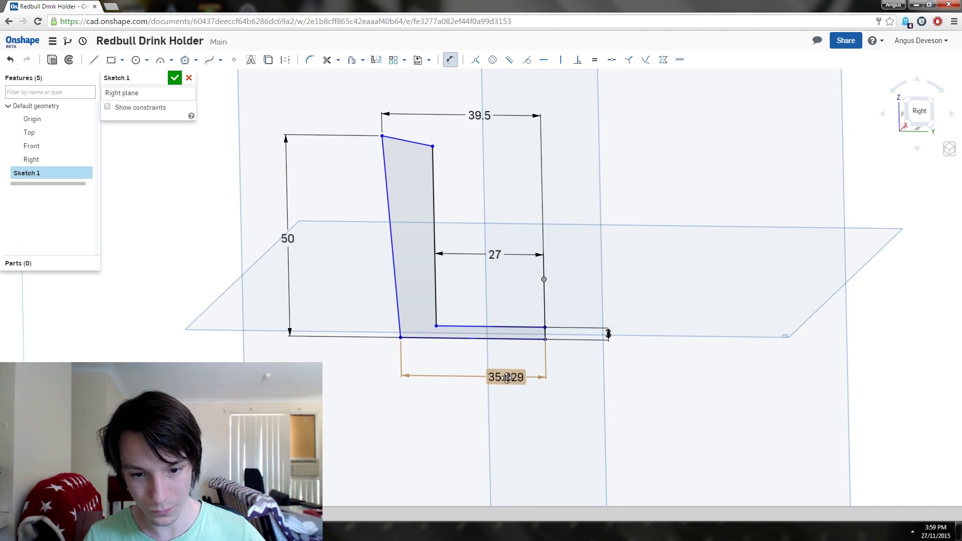
text(37.5)
key(Return)
scroll(481, 485, up, 2)
scroll(406, 116, down, 4)
scroll(405, 116, up, 3)
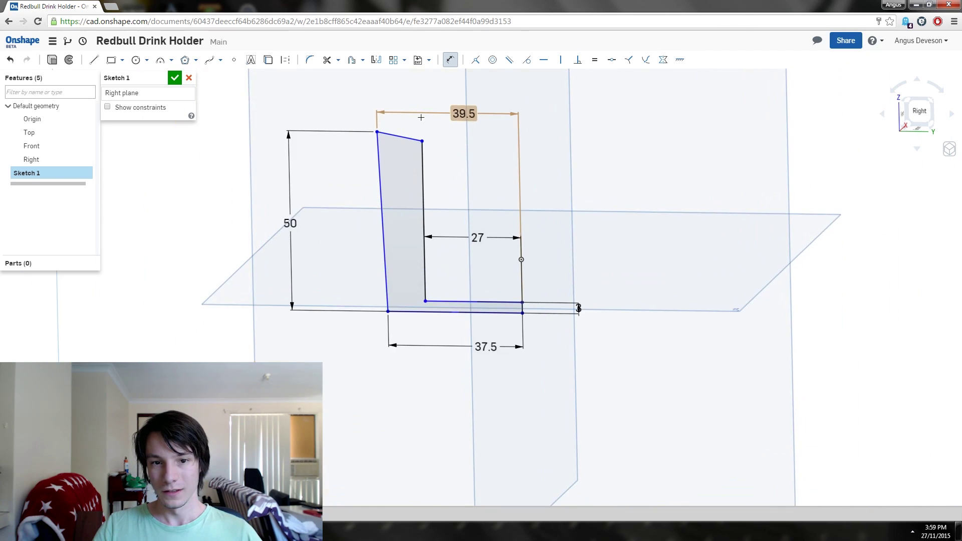
scroll(351, 141, down, 1)
scroll(334, 147, up, 1)
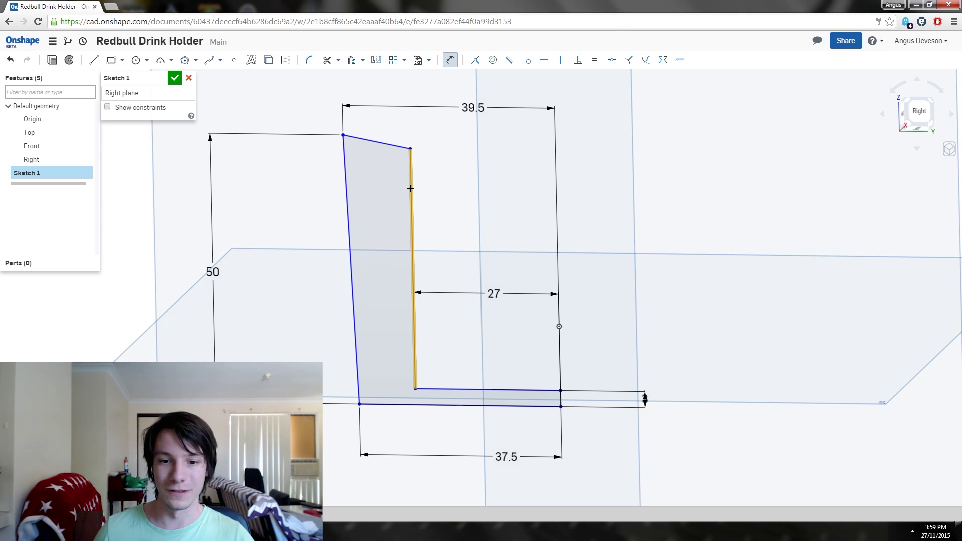
scroll(569, 187, up, 2)
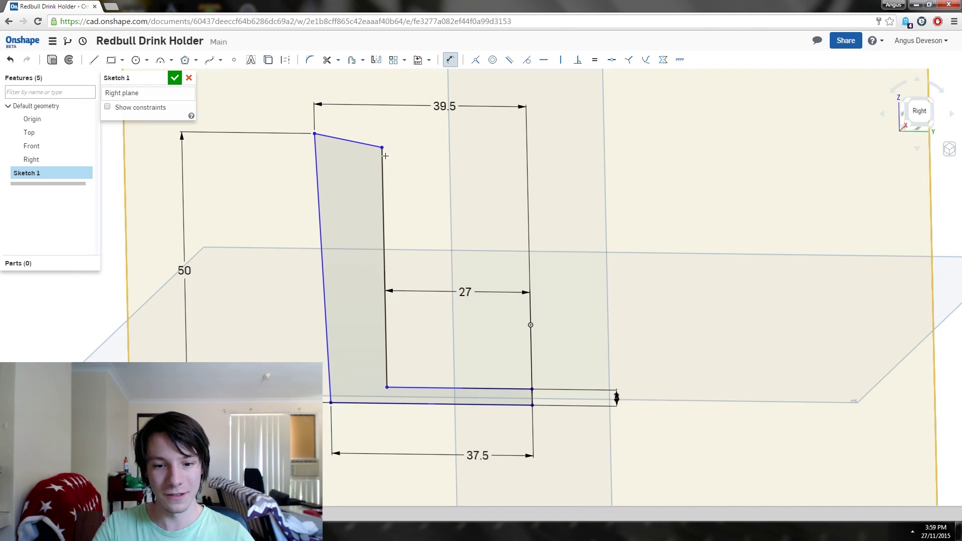
scroll(451, 113, up, 1)
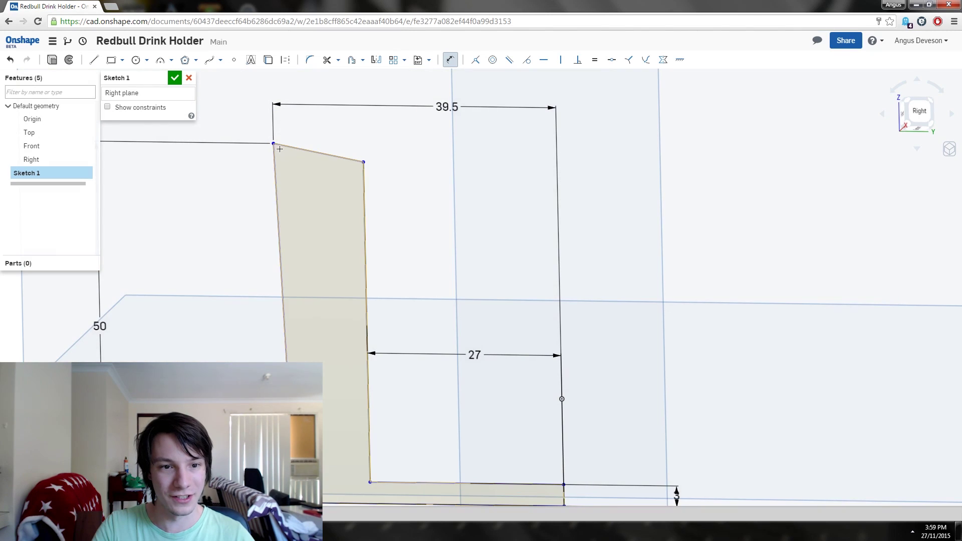
click(319, 153)
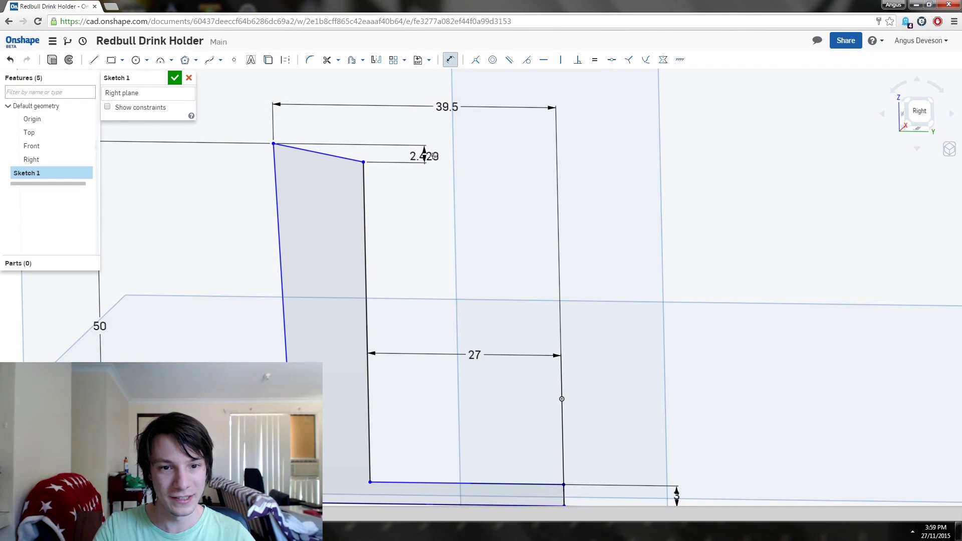
key(Escape)
click(447, 160)
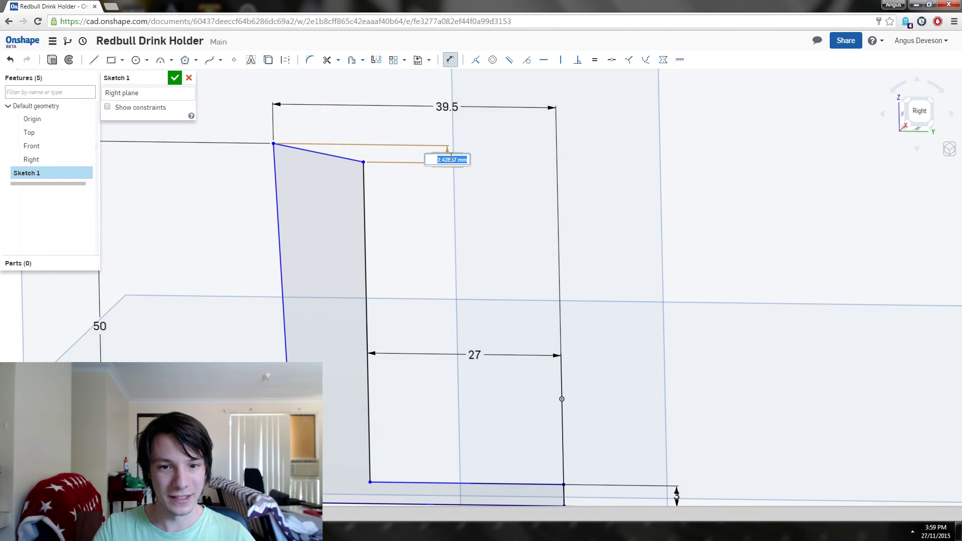
text(3)
key(Return)
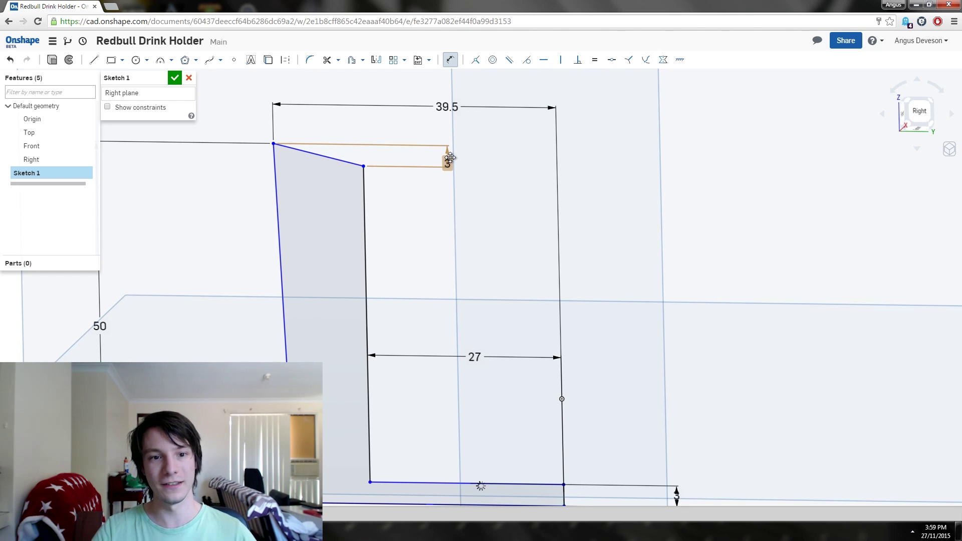
key(f)
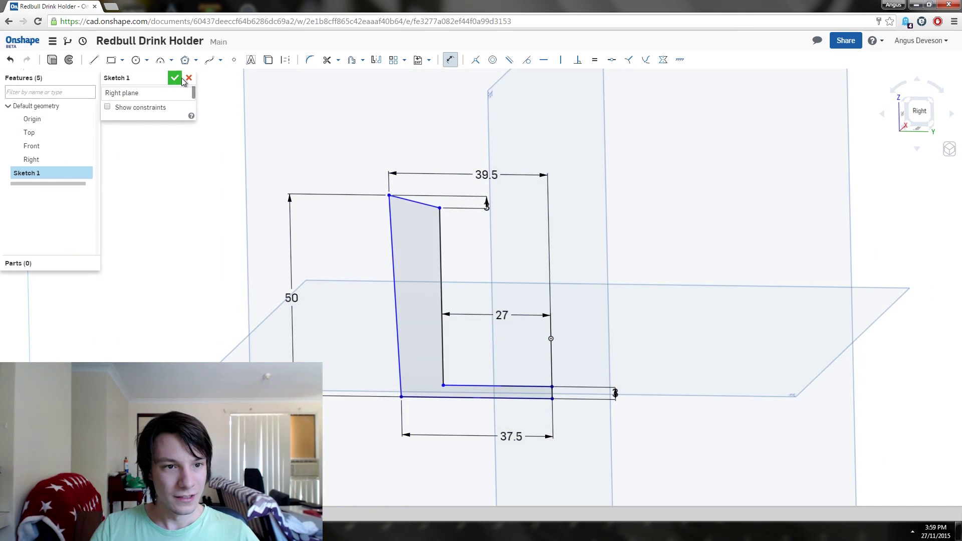
Exit the active sketch tool and drag the profile to check whether it is fully constrained.
click(299, 194)
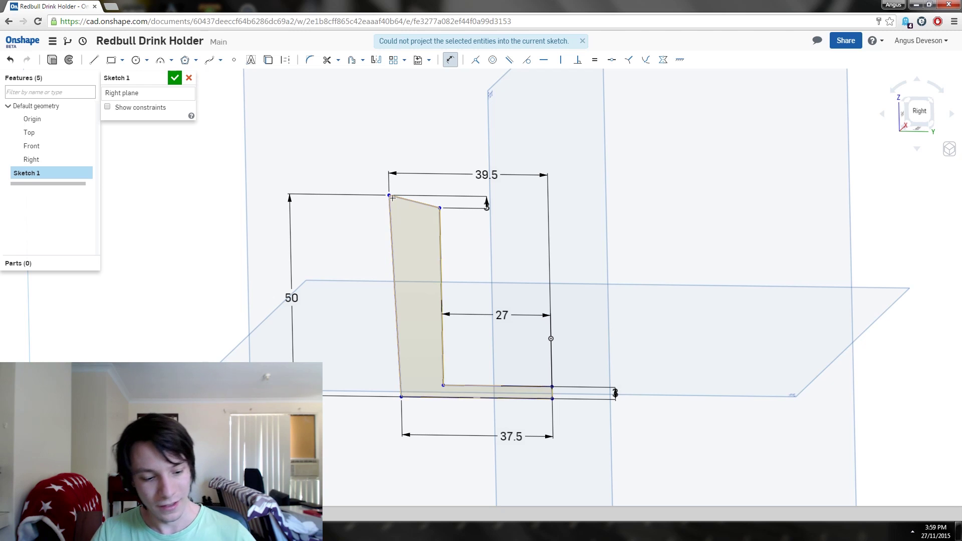
key(Escape)
click(340, 144)
scroll(571, 308, up, 2)
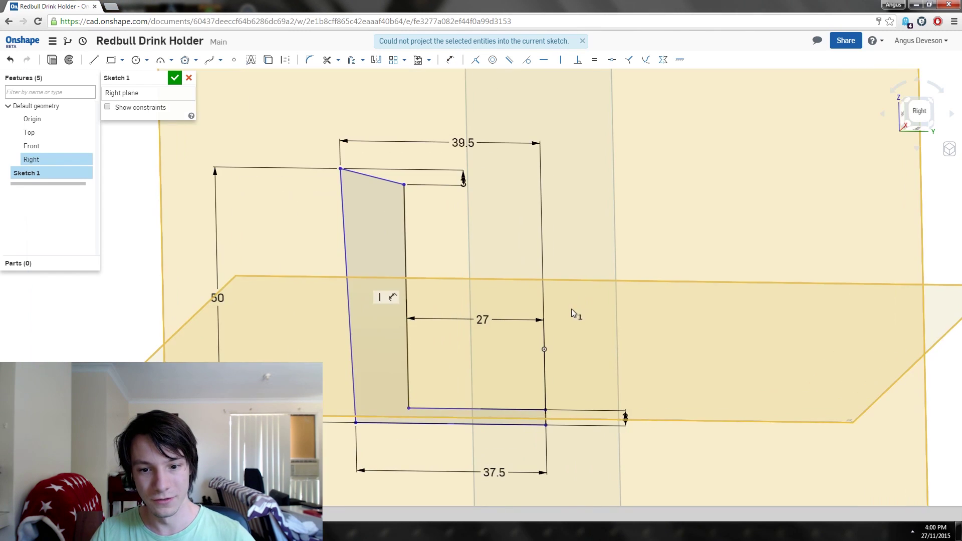
scroll(531, 281, down, 2)
scroll(488, 276, up, 3)
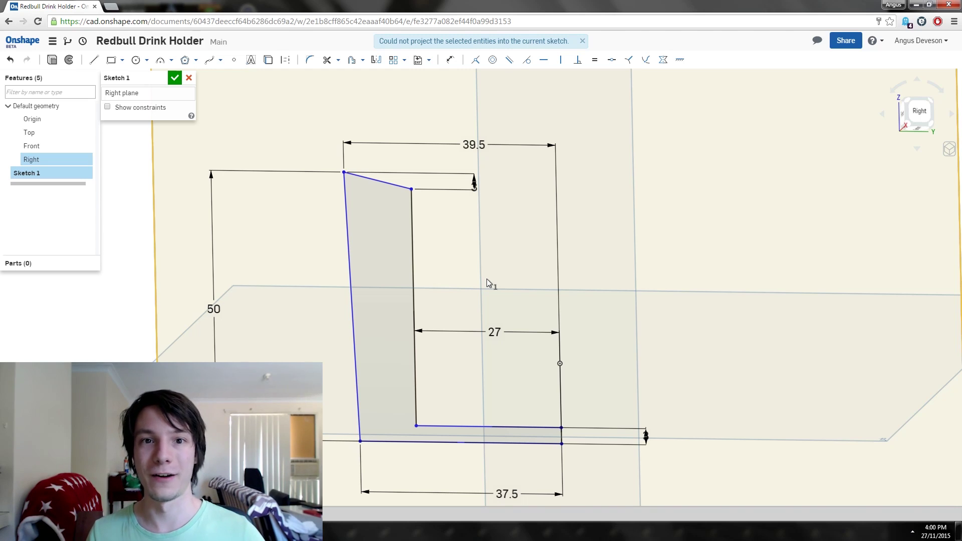
scroll(431, 280, up, 1)
middle_drag(523, 257, 370, 216)
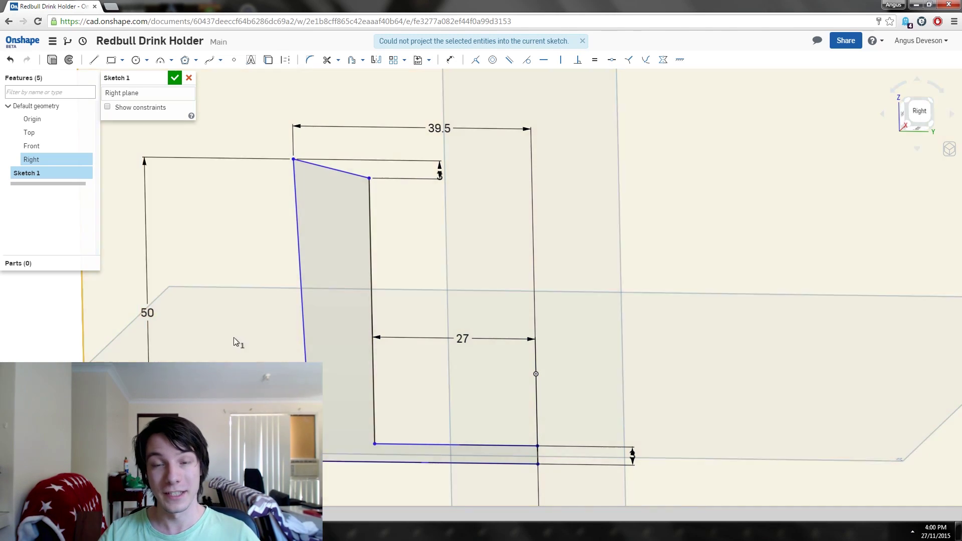
scroll(233, 341, up, 1)
scroll(524, 369, down, 1)
scroll(561, 198, down, 1)
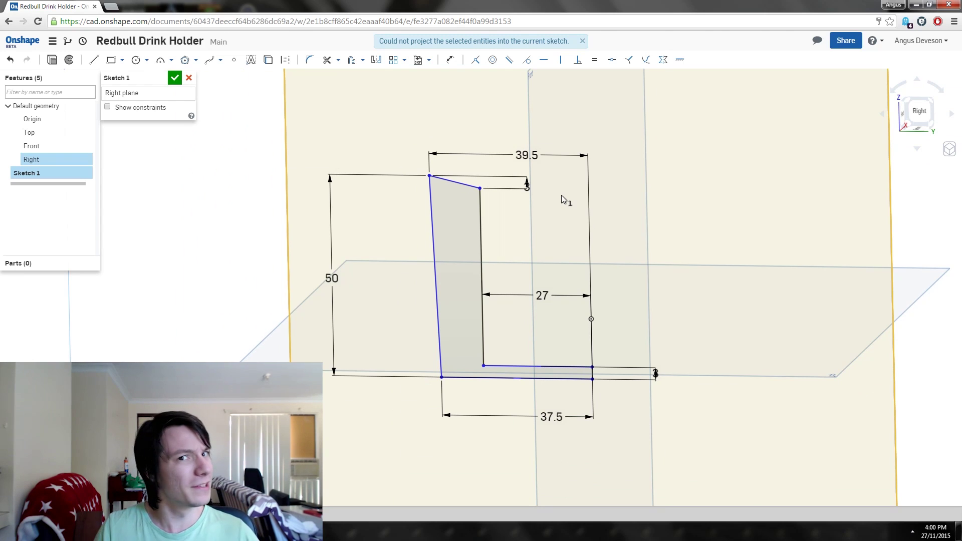
scroll(588, 313, down, 1)
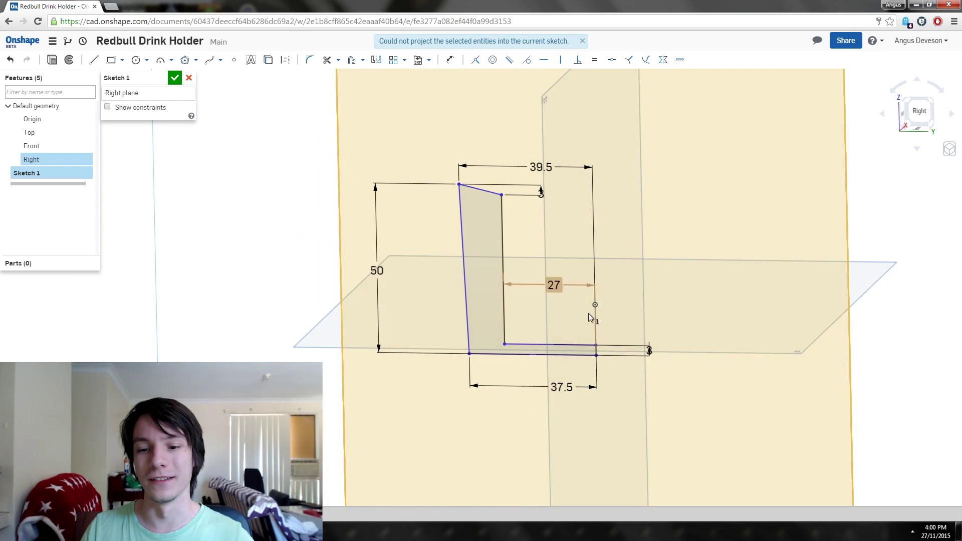
scroll(584, 287, up, 1)
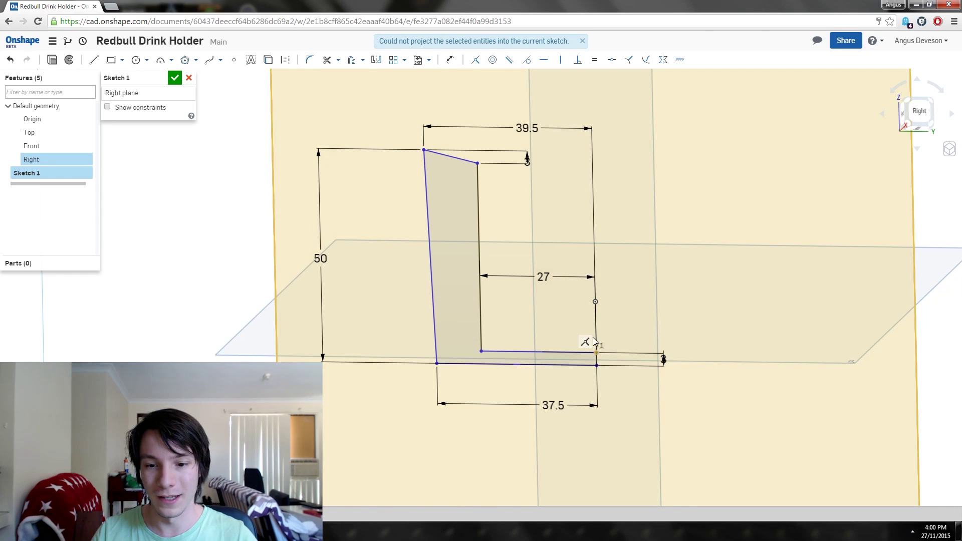
mouse_move(587, 332)
mouse_down()
mouse_move(561, 214)
mouse_move(501, 168)
mouse_move(418, 238)
mouse_move(494, 121)
mouse_move(477, 170)
mouse_move(457, 438)
mouse_move(444, 240)
mouse_up()
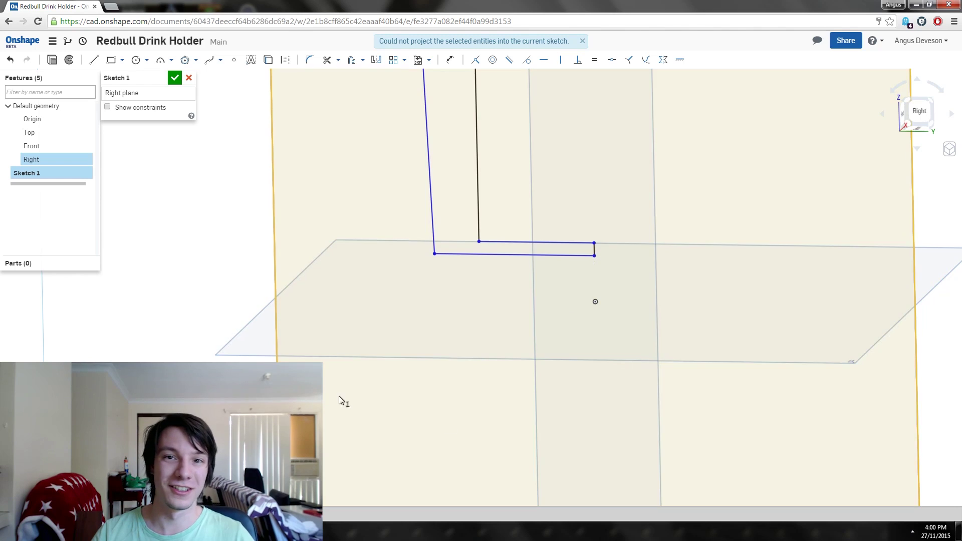
scroll(600, 277, down, 2)
scroll(601, 276, up, 3)
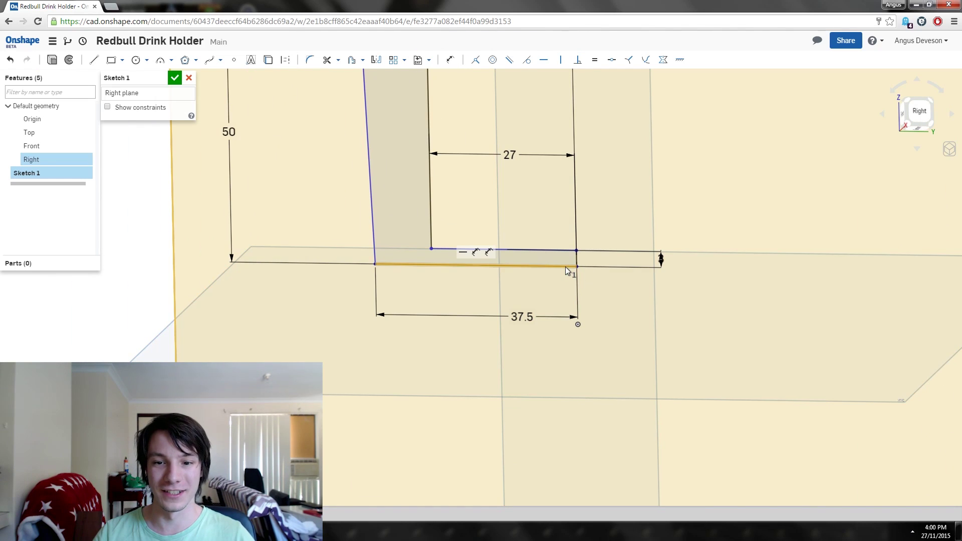
Constrain the profile's bottom-right corner coincident with the origin.
click(578, 325)
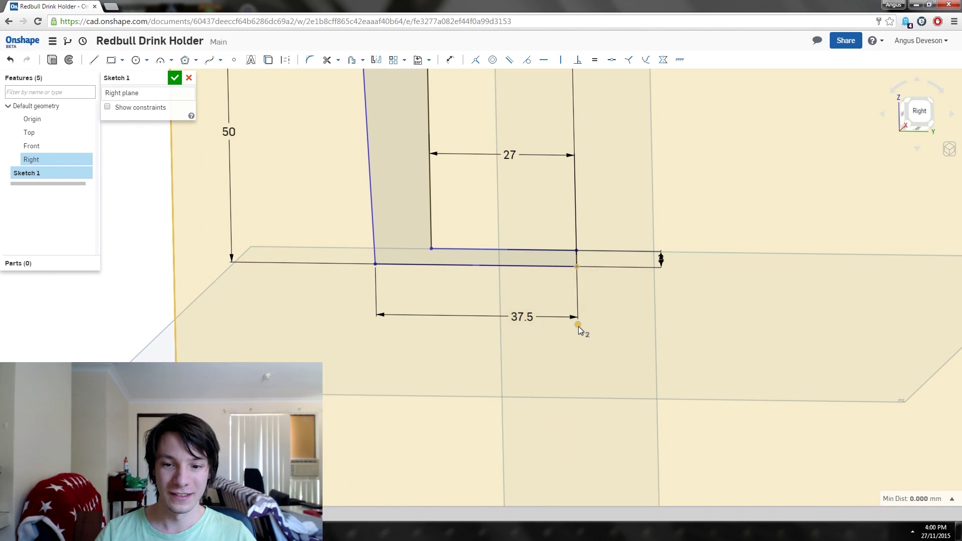
click(527, 249)
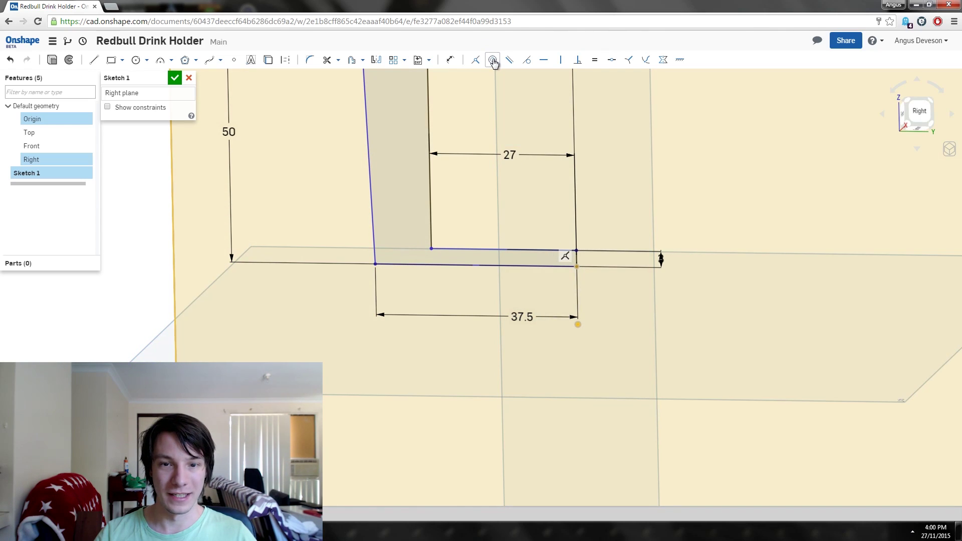
click(475, 61)
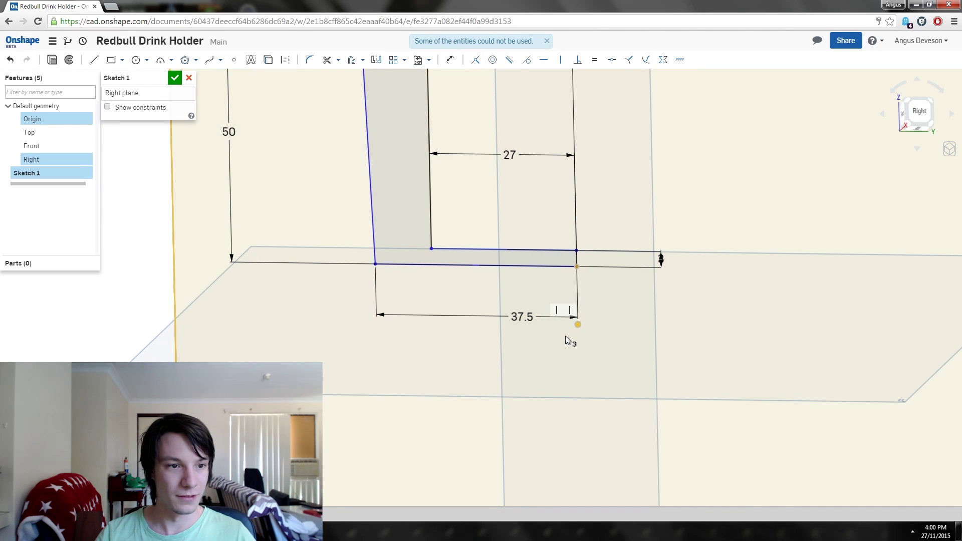
click(578, 323)
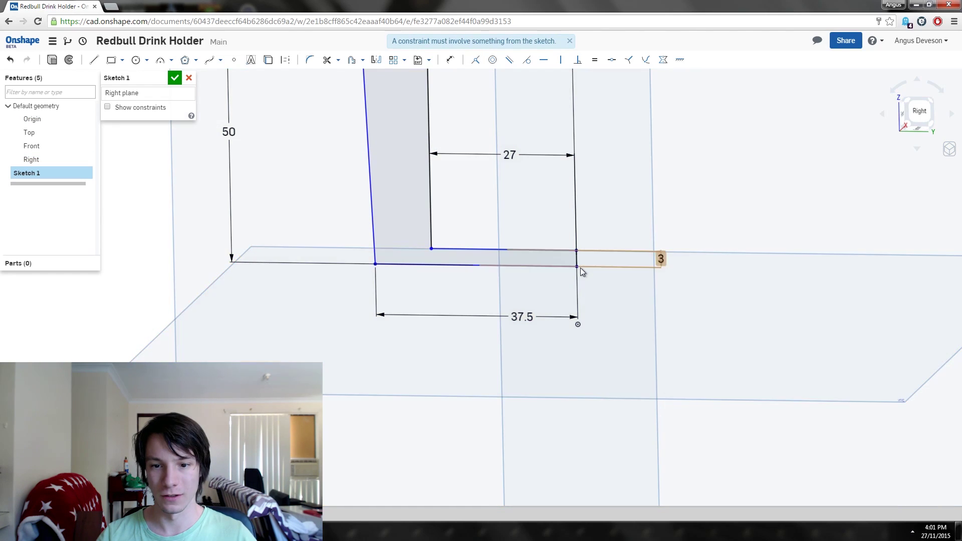
click(577, 324)
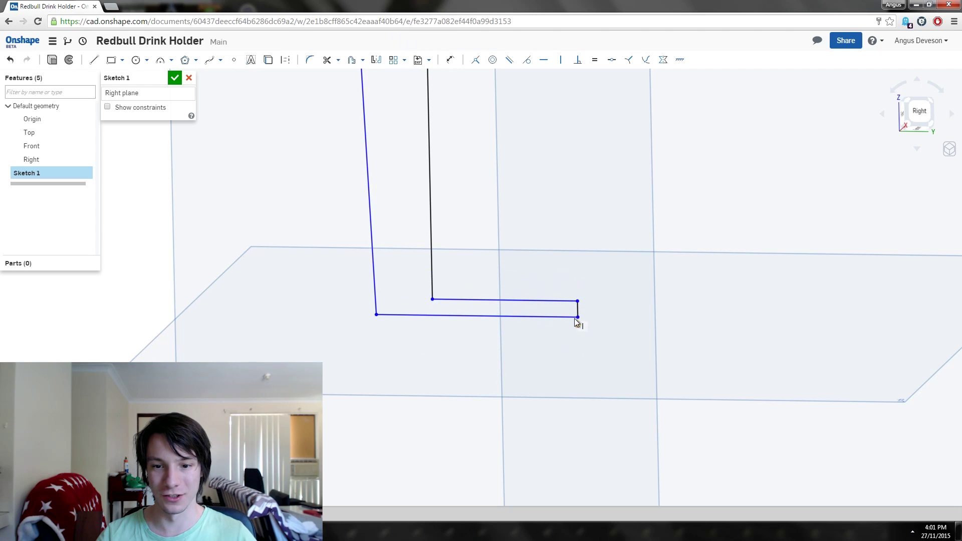
scroll(464, 289, down, 2)
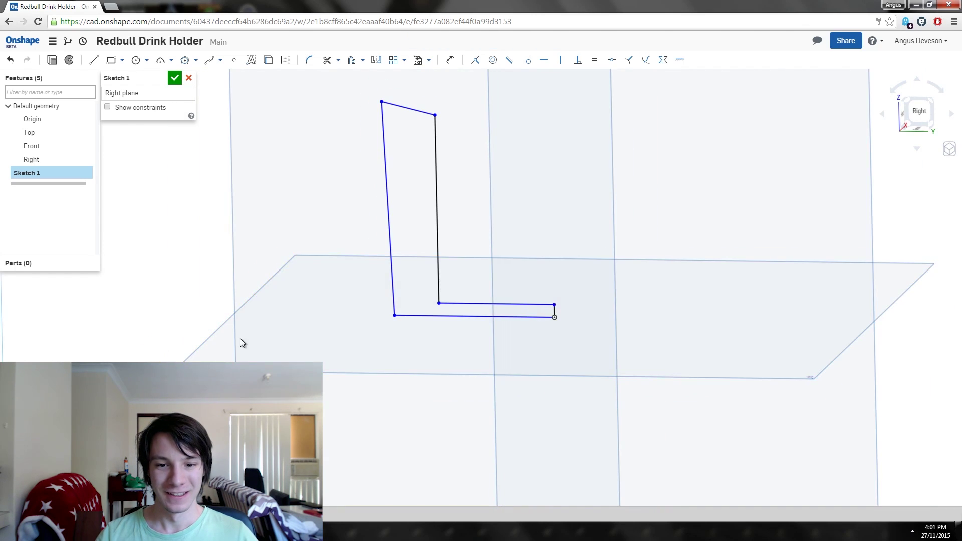
scroll(539, 205, down, 1)
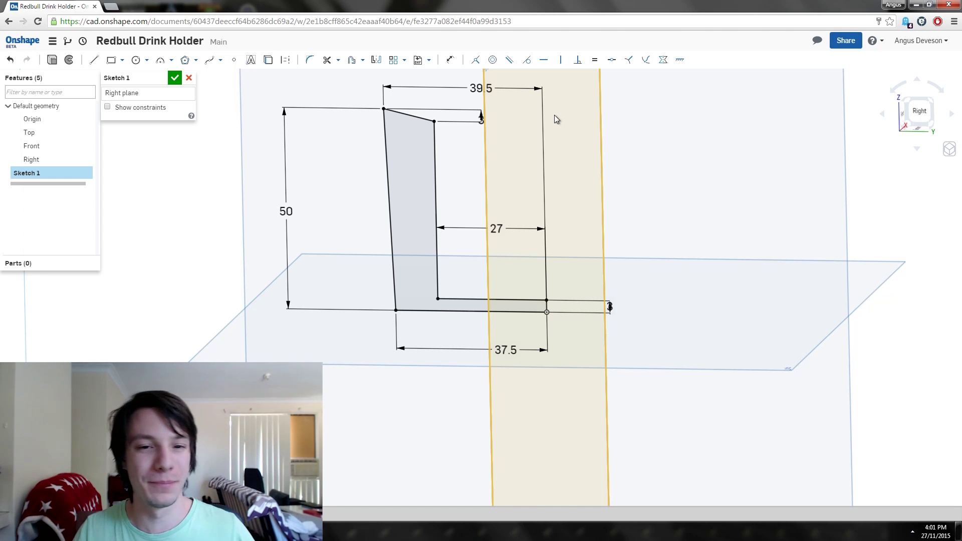
scroll(554, 115, down, 1)
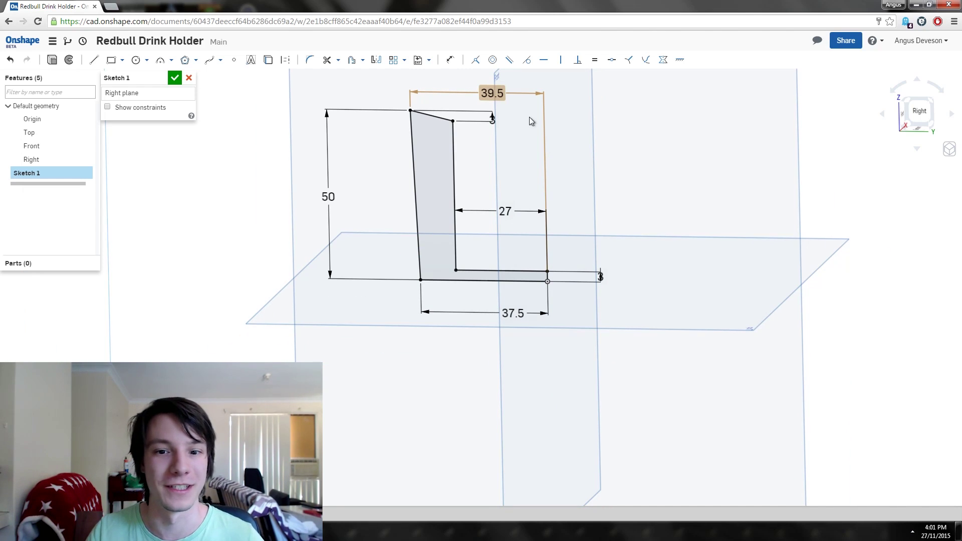
scroll(531, 133, up, 5)
scroll(539, 159, down, 2)
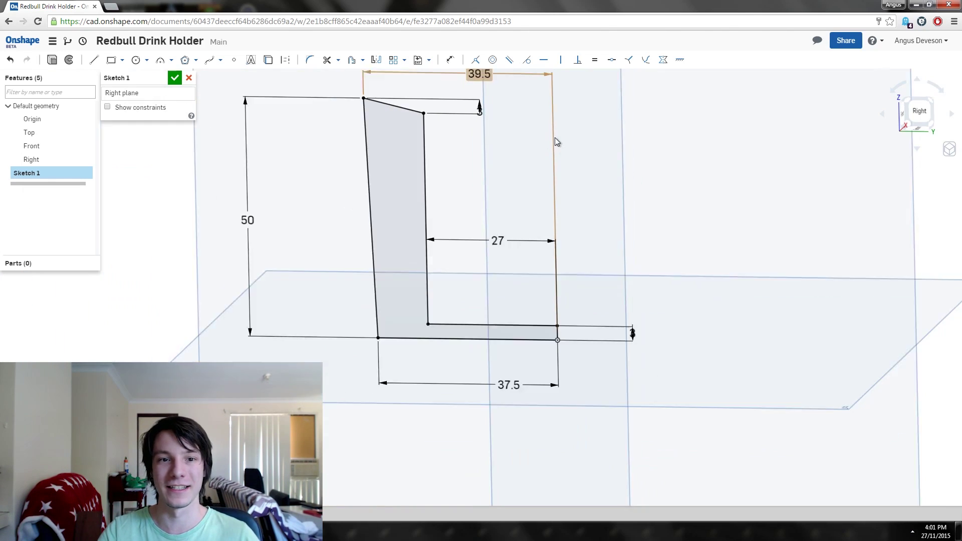
scroll(460, 221, down, 1)
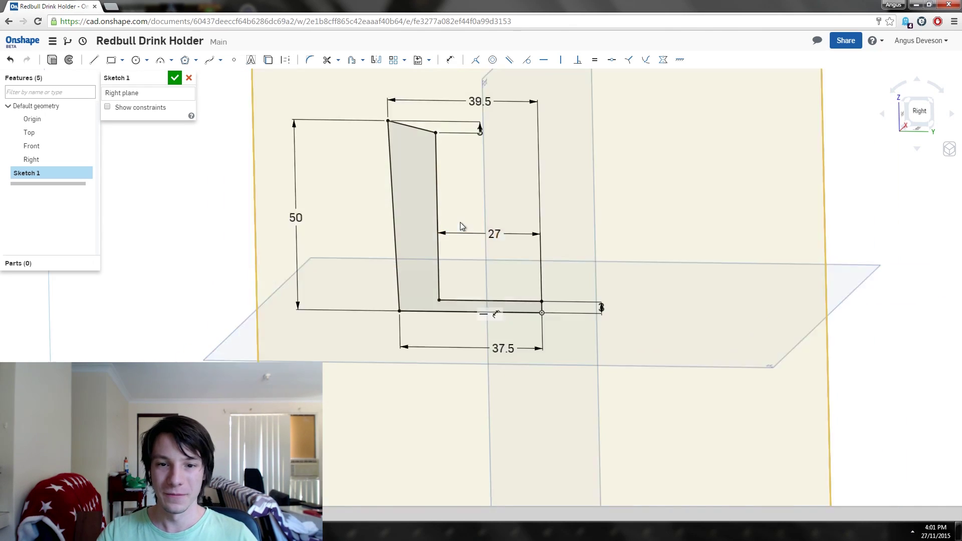
scroll(443, 174, up, 1)
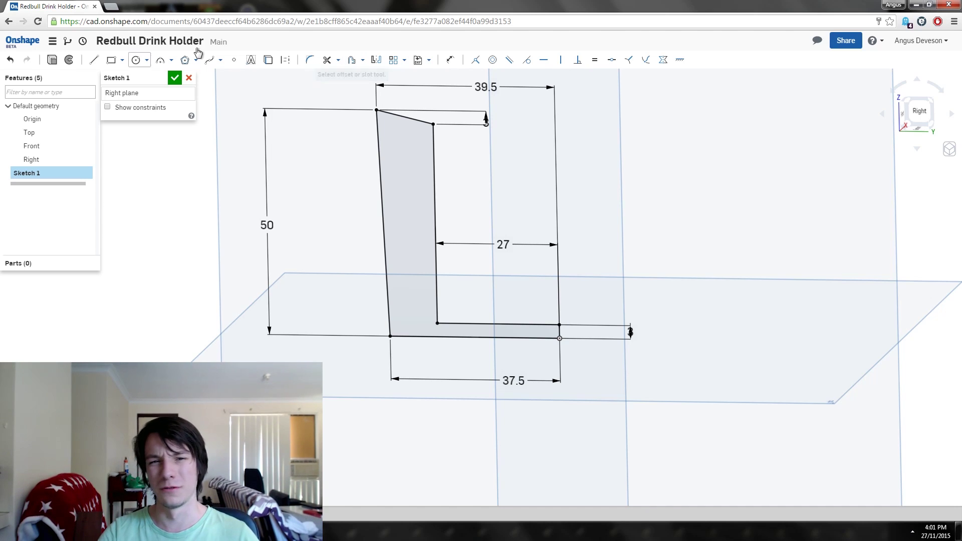
scroll(578, 146, up, 2)
scroll(415, 170, down, 3)
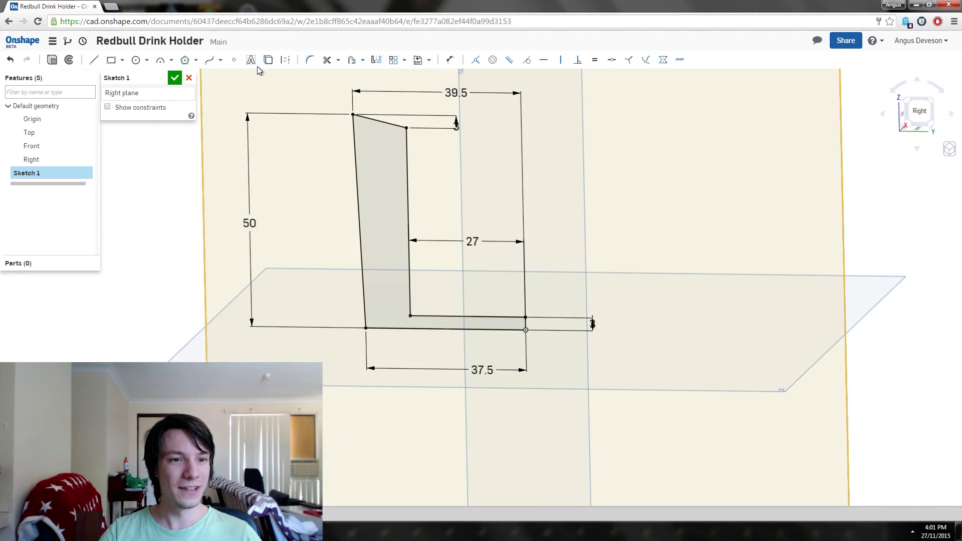
click(174, 78)
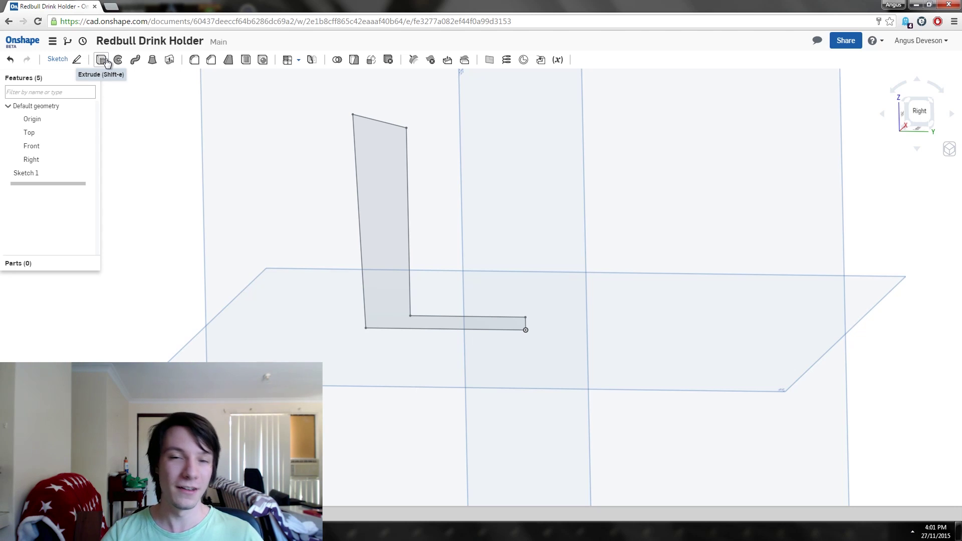
Preview an extrusion of the L-shaped Sketch 1 profile, then discard it.
click(20, 176)
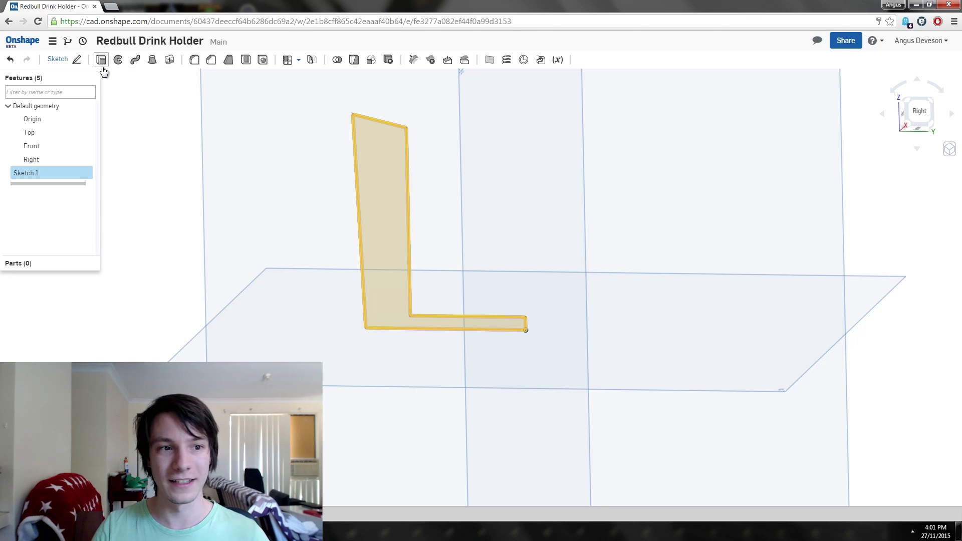
click(102, 62)
mouse_move(315, 194)
right_down()
mouse_move(244, 230)
mouse_move(294, 287)
mouse_move(330, 301)
mouse_move(246, 321)
mouse_move(544, 292)
mouse_move(474, 300)
mouse_move(551, 315)
mouse_move(510, 289)
mouse_move(365, 252)
right_up()
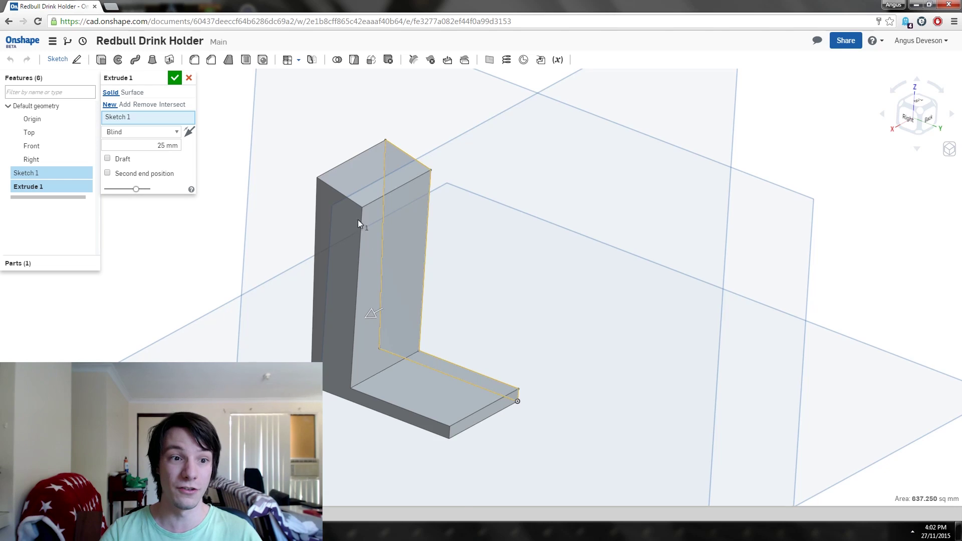
mouse_move(358, 219)
right_down()
mouse_move(371, 301)
mouse_move(398, 268)
right_up()
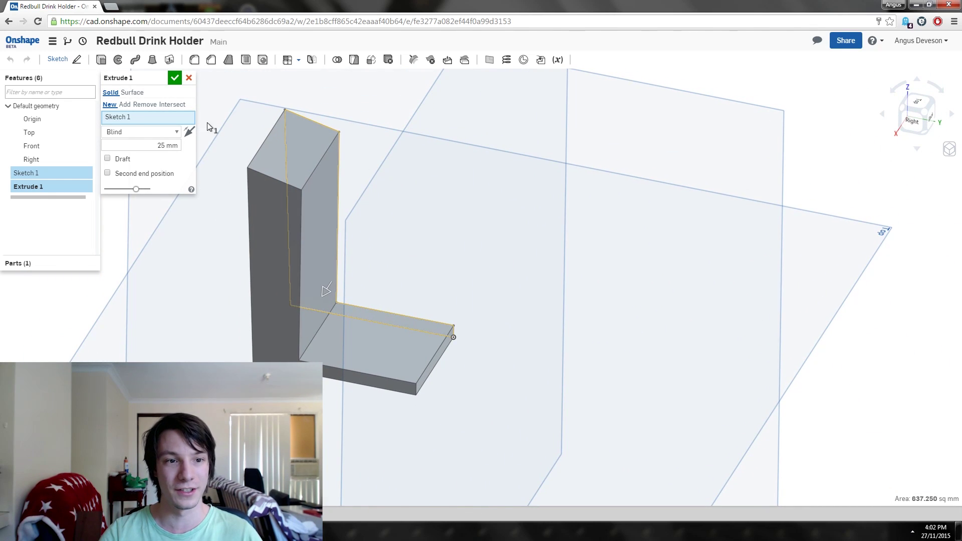
click(189, 80)
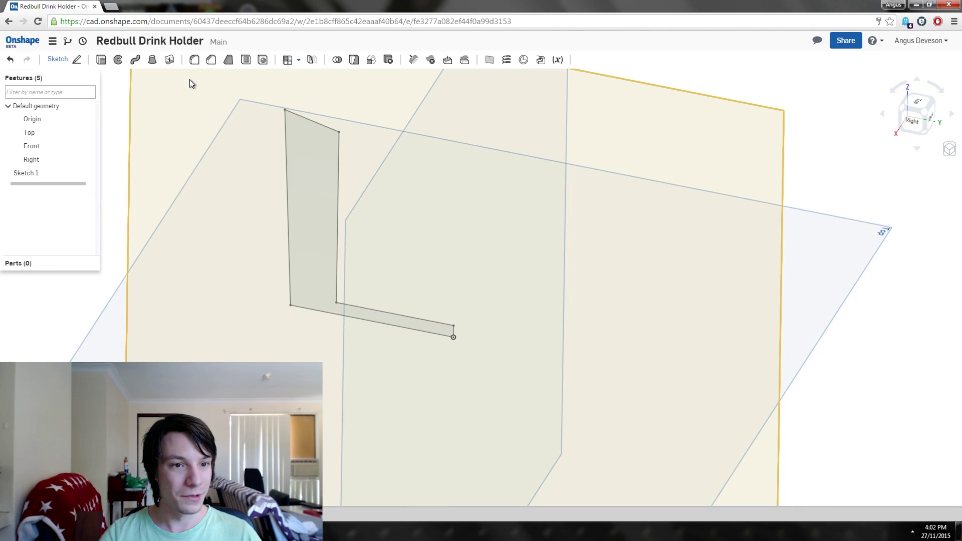
Start a revolve using the L-shaped Sketch 1 face as the region.
click(118, 61)
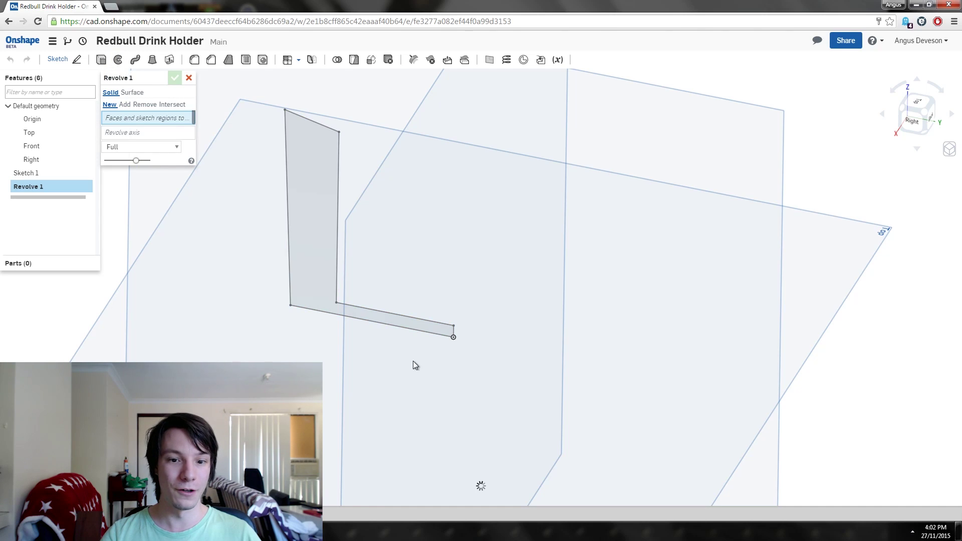
scroll(345, 193, up, 3)
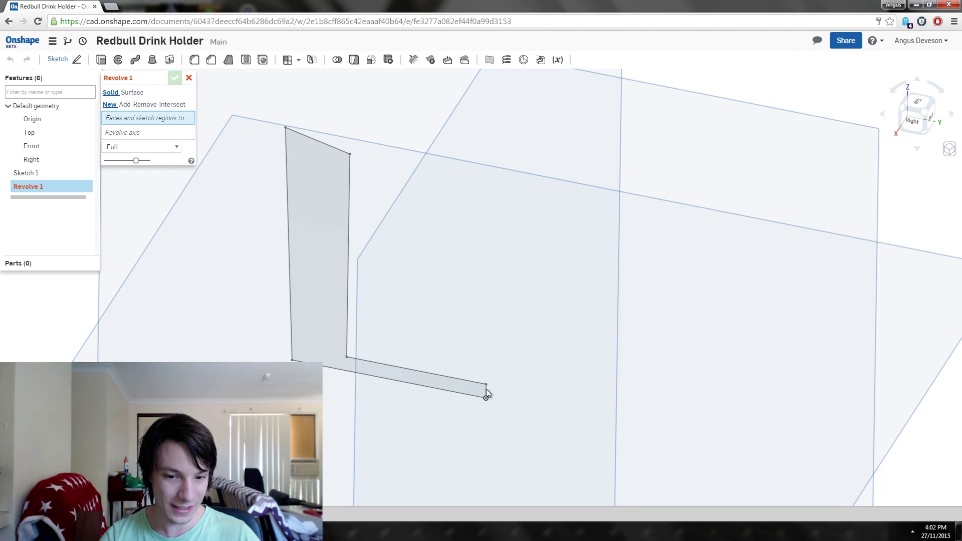
right_drag(455, 350, 451, 313)
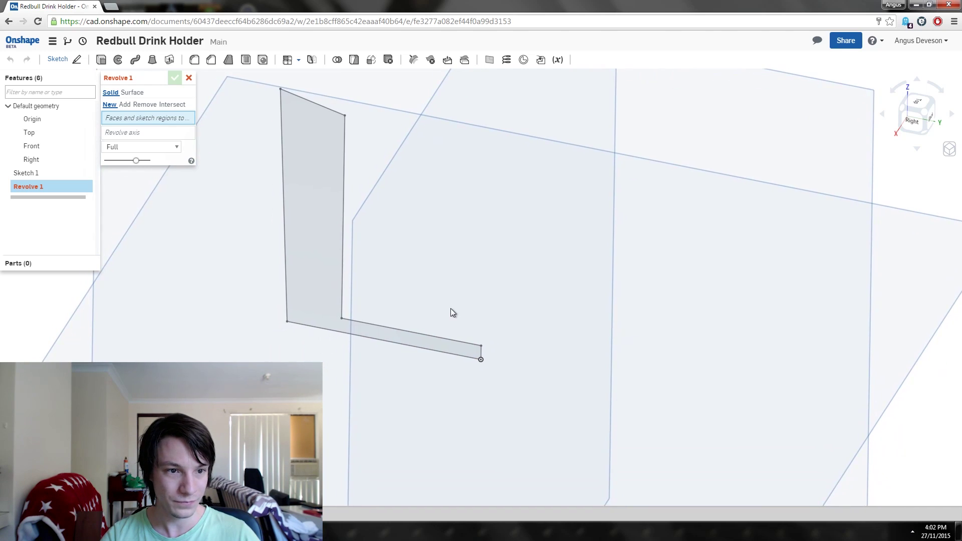
scroll(450, 314, up, 1)
click(115, 133)
click(121, 119)
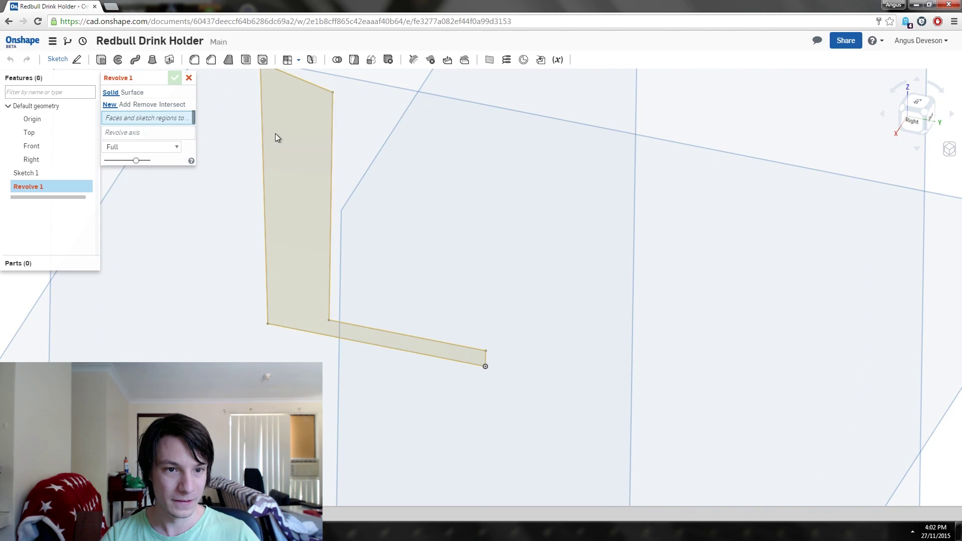
click(299, 112)
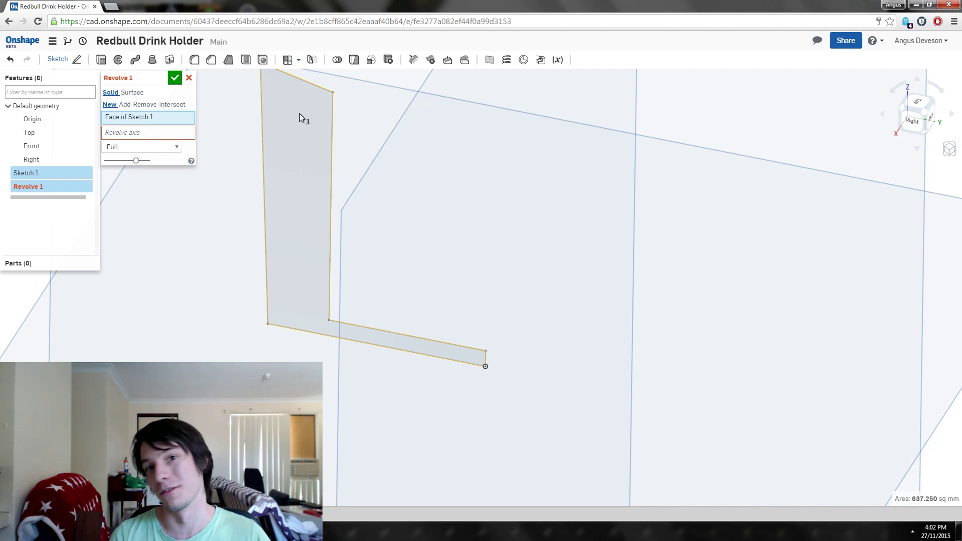
Set the 3 mm end edge as the full-revolve axis, inspect the ring preview and confirm.
click(144, 133)
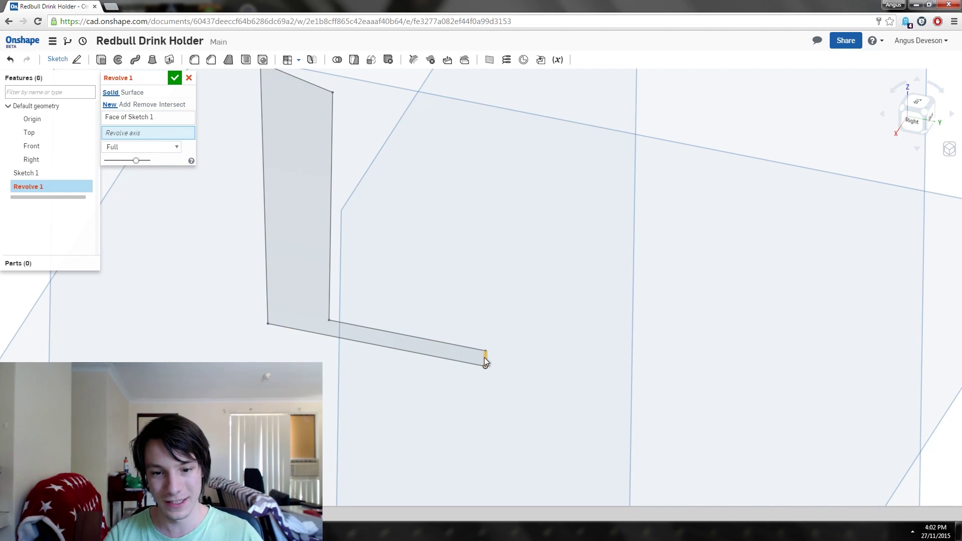
click(484, 356)
scroll(398, 174, down, 3)
right_drag(417, 244, 455, 203)
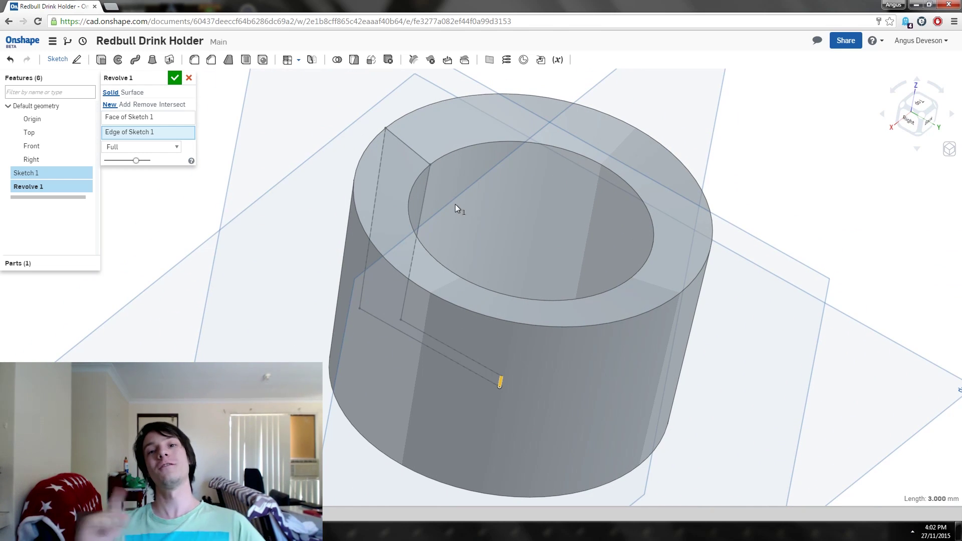
right_drag(454, 204, 479, 260)
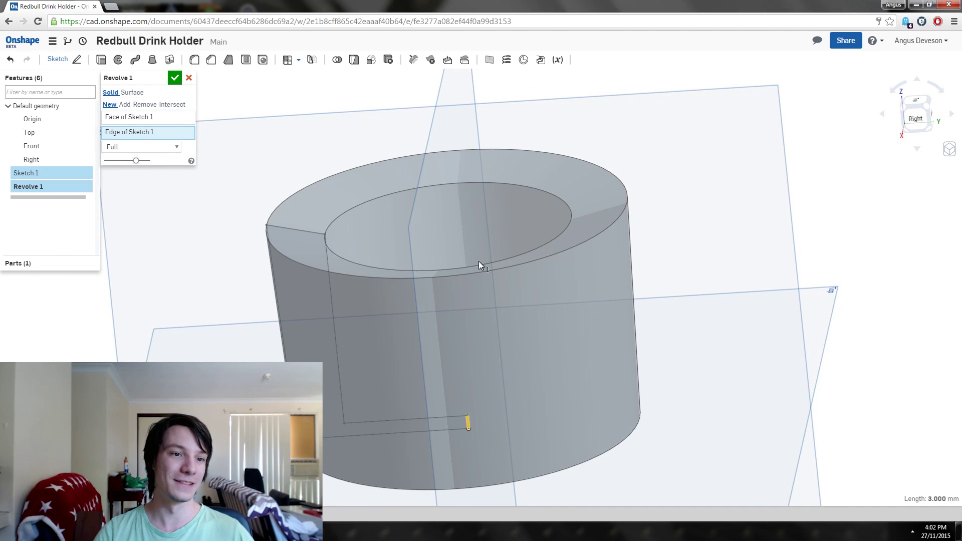
click(174, 79)
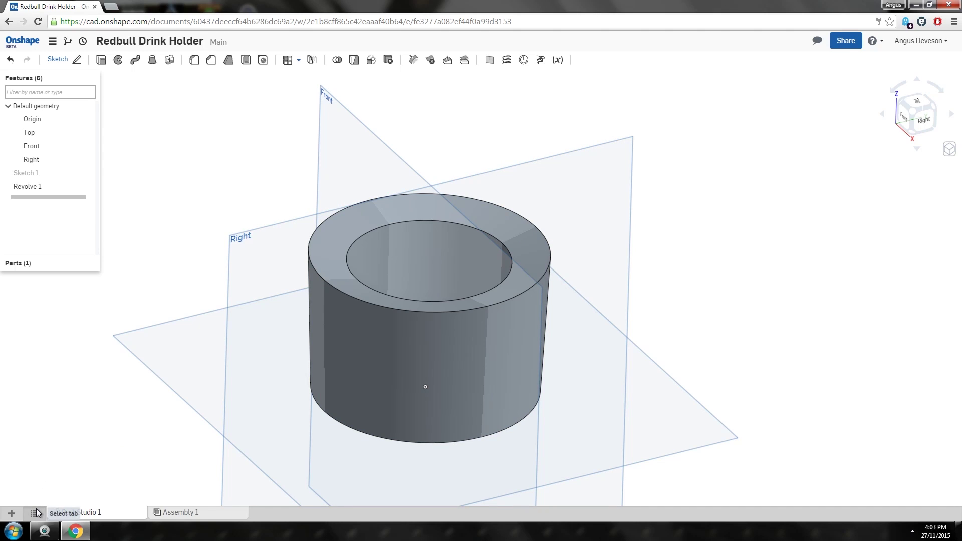
Bring up the Part Studio 1 tab's options to export the part.
right_click(77, 516)
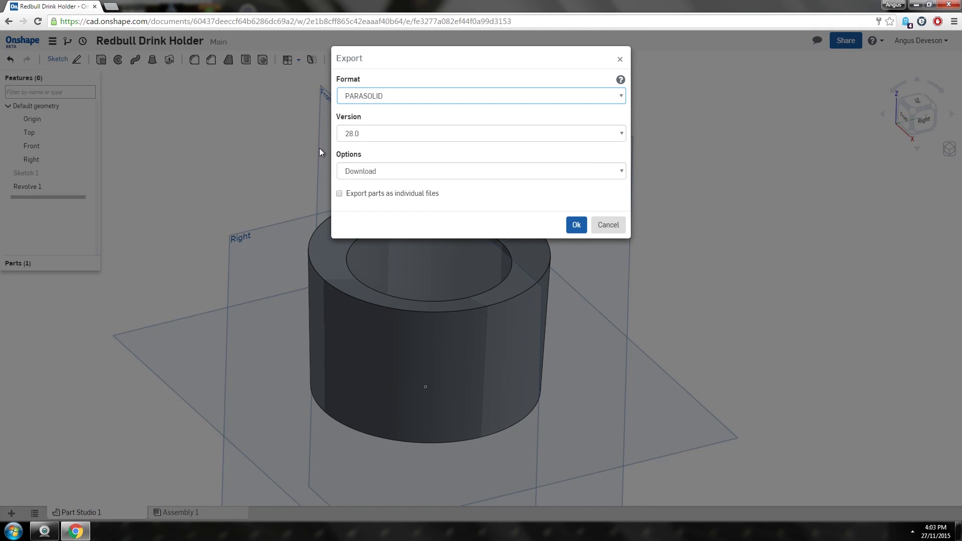
Export the holder in STL format at Fine resolution and download the file.
click(403, 96)
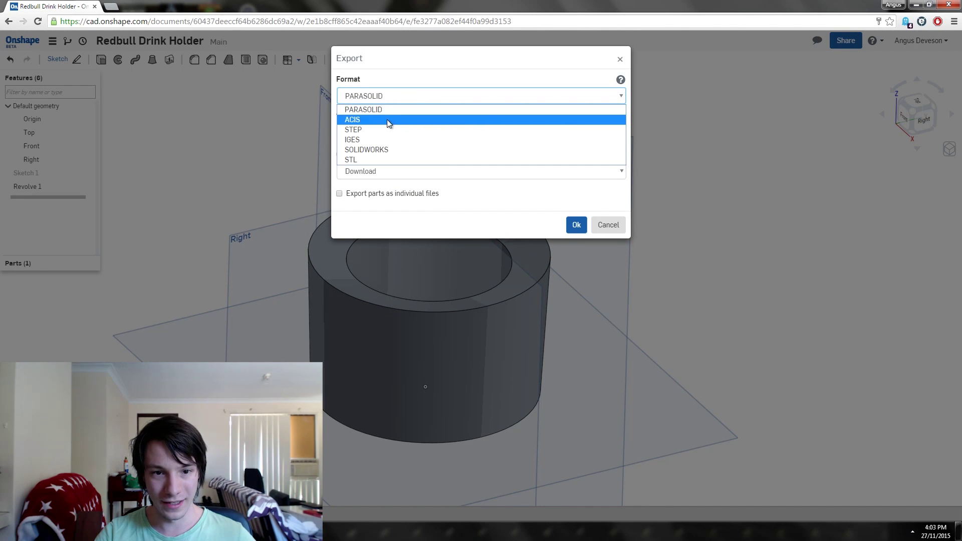
click(360, 160)
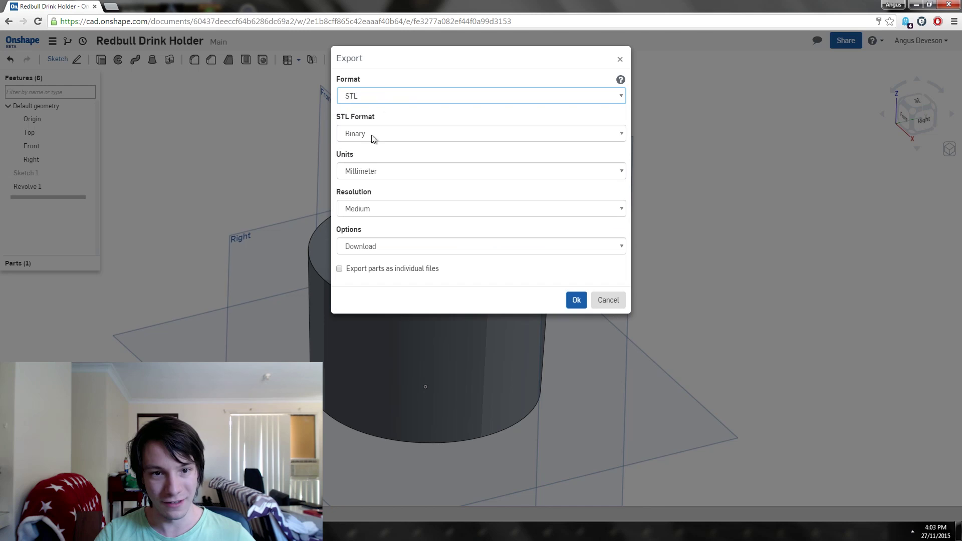
click(415, 95)
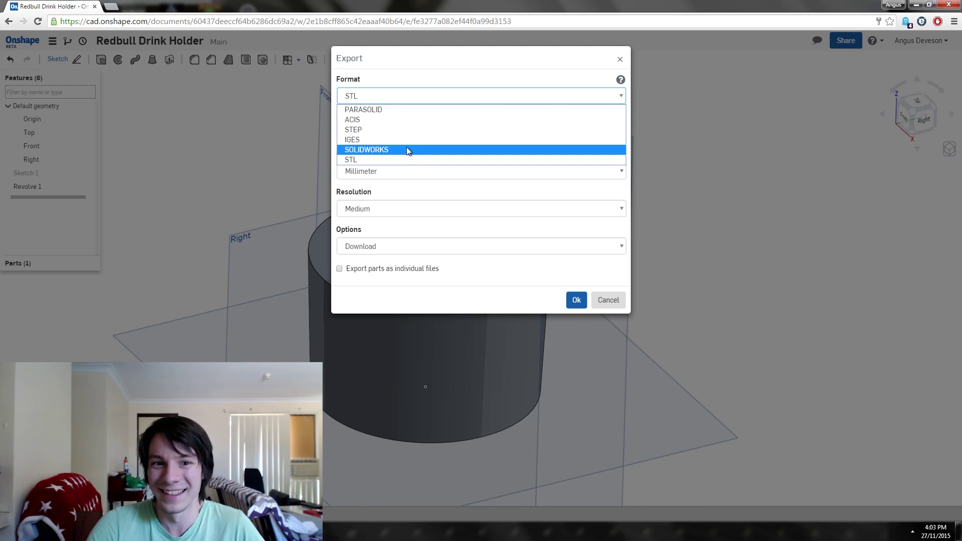
click(383, 160)
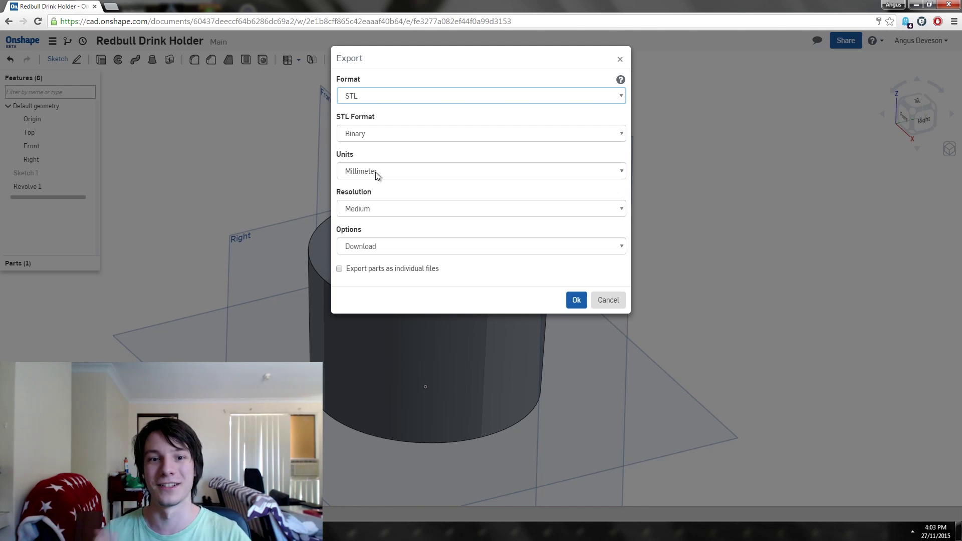
click(379, 208)
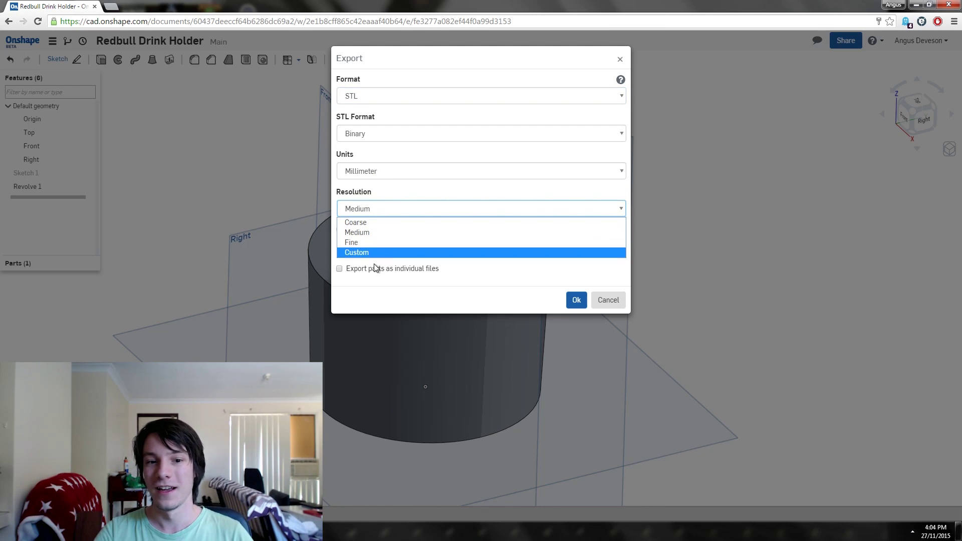
click(374, 244)
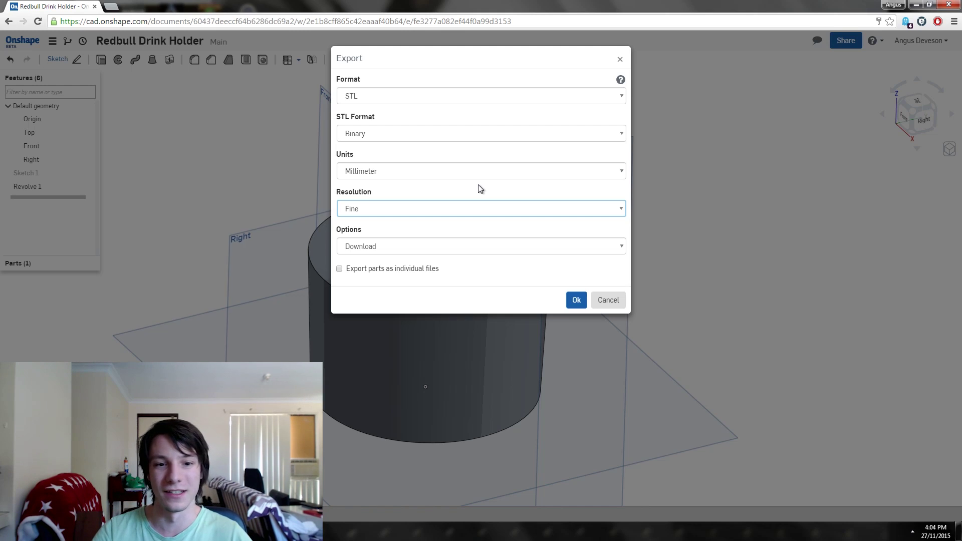
click(577, 299)
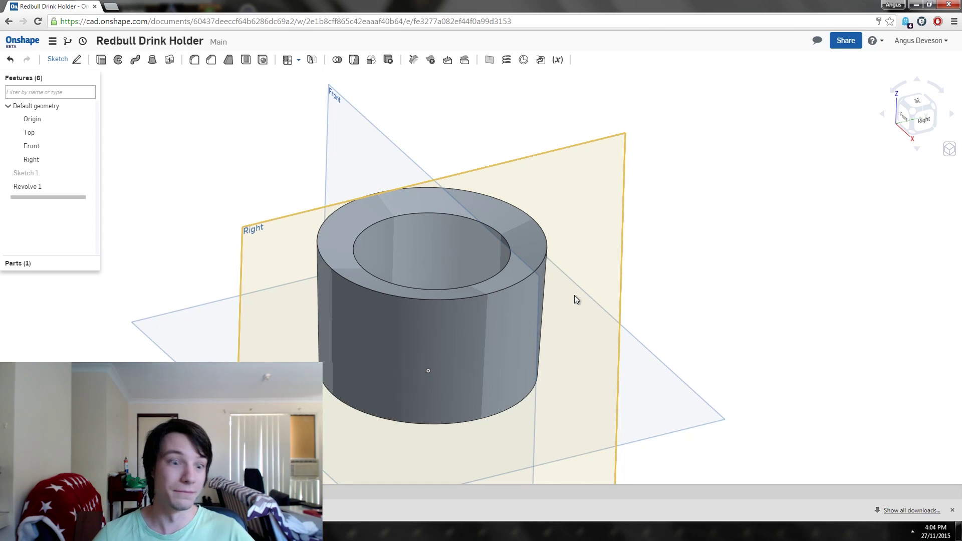
right_drag(461, 368, 298, 314)
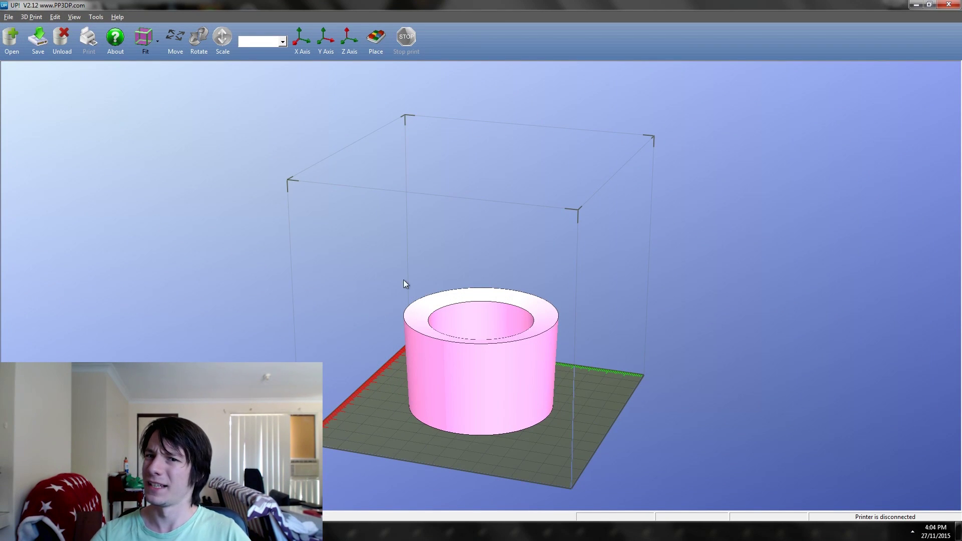
Zoom in on the pink ring in UP! to check its 79 × 79 × 50 mm size.
scroll(455, 335, up, 5)
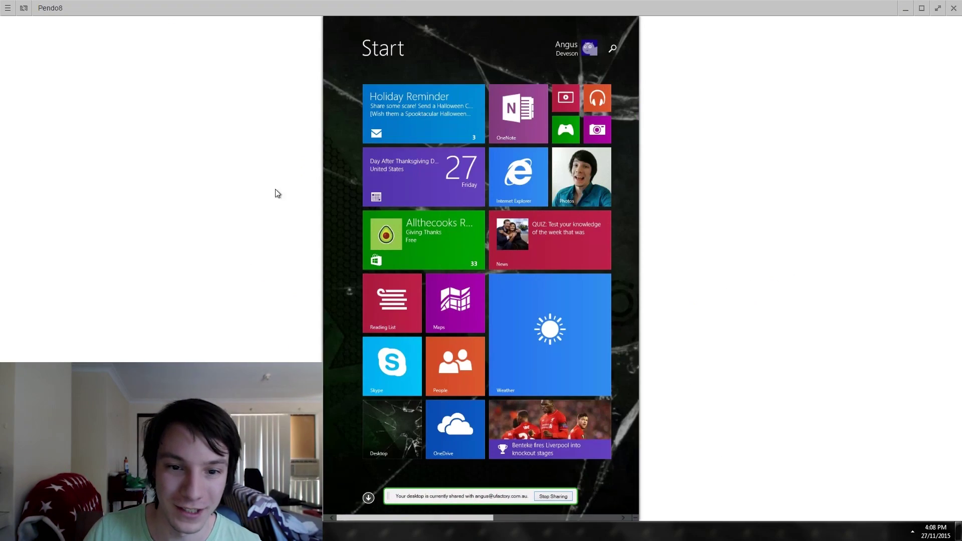
Go to the remote Pendo8 tablet's desktop and launch UP! V2.12 there.
click(384, 436)
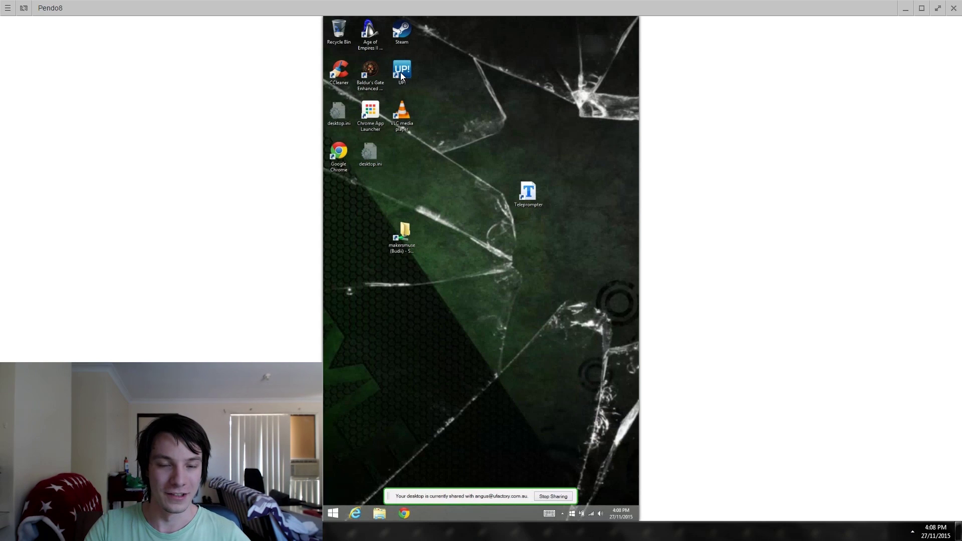
double_click(405, 80)
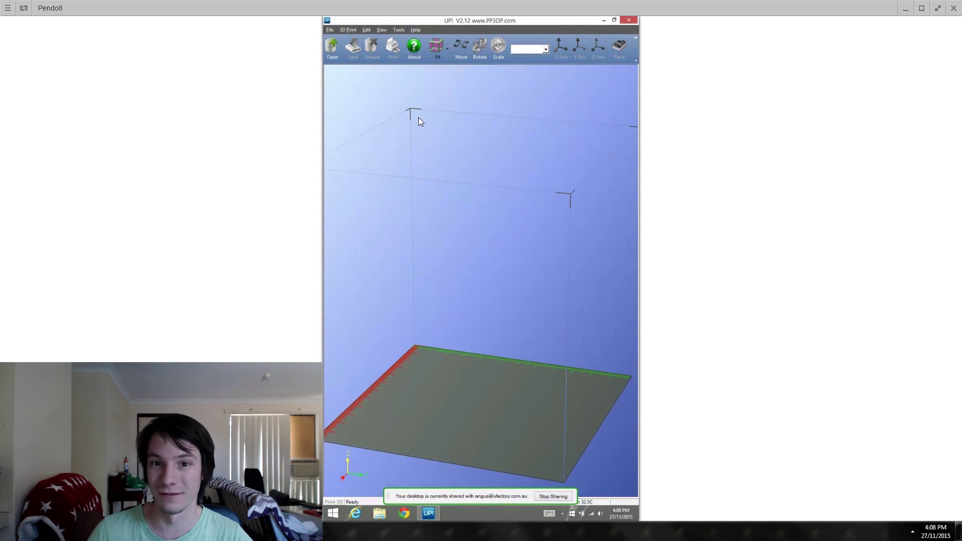
Load 'Redbull Drink Holder - Part Studio 1.stl' from the network's BUDII > makersmuse folder.
click(333, 52)
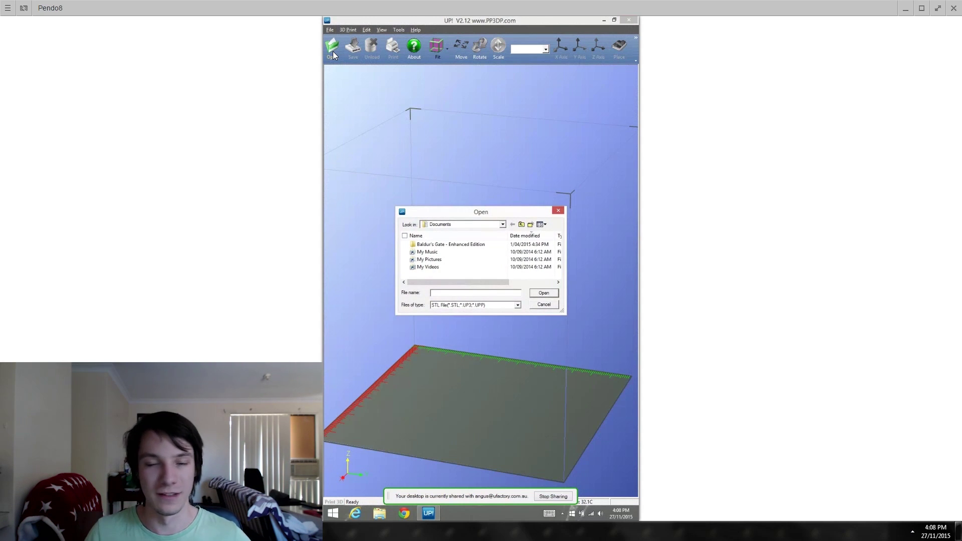
click(496, 225)
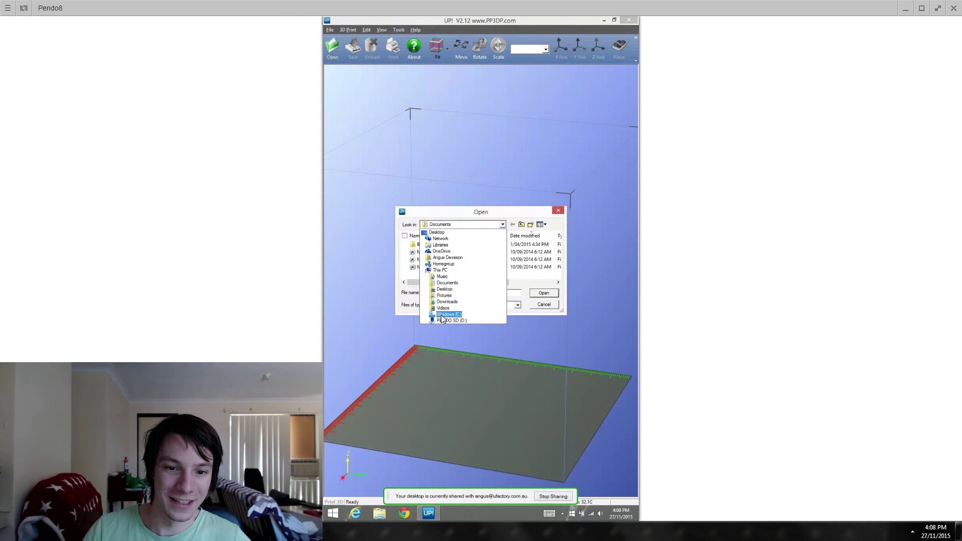
click(437, 238)
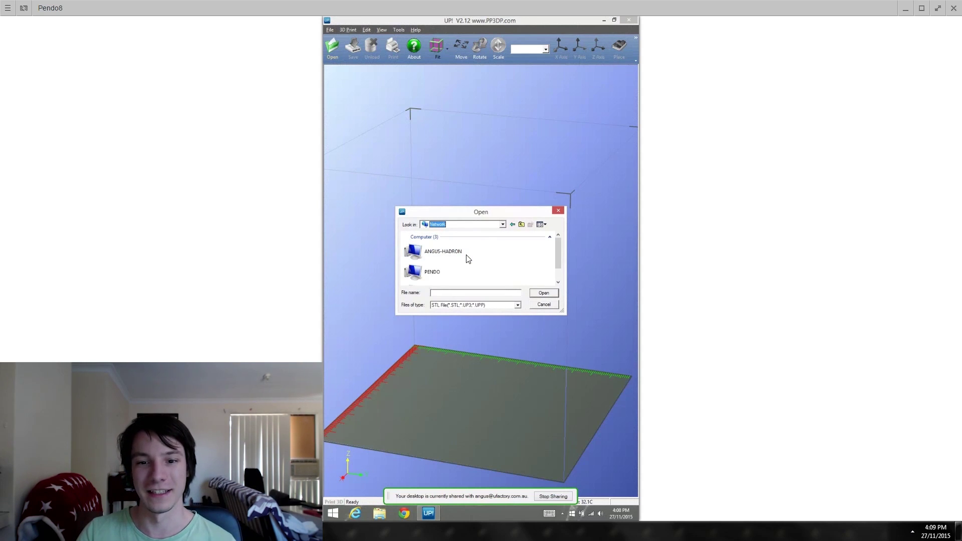
scroll(555, 246, down, 2)
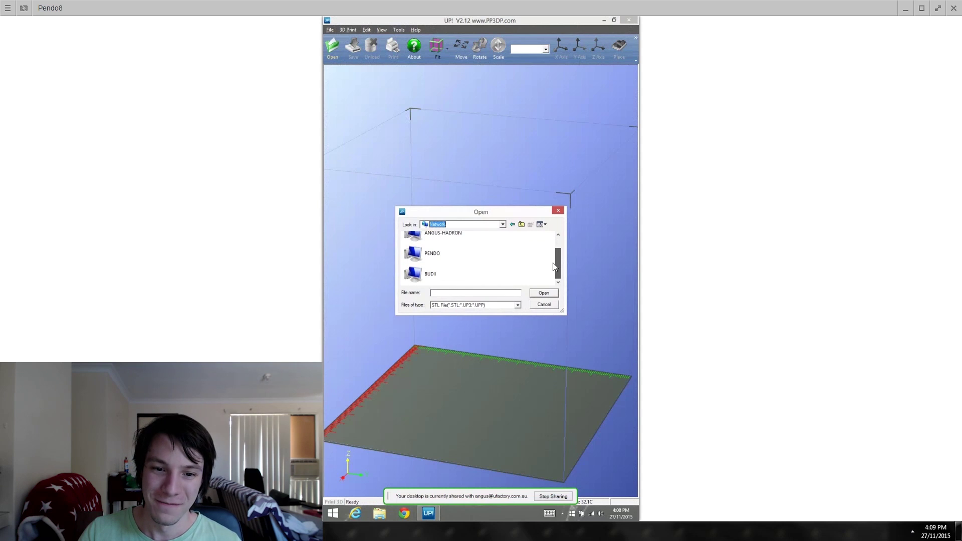
double_click(434, 274)
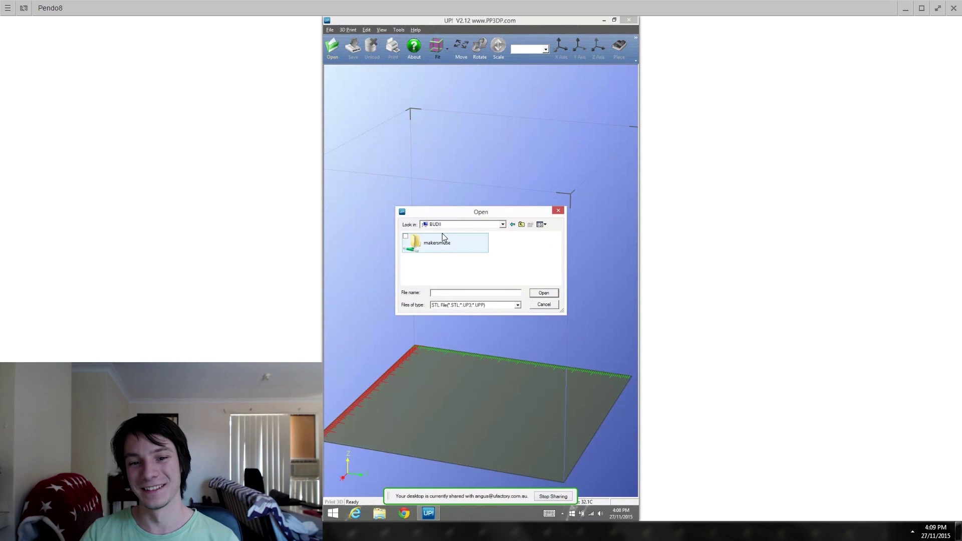
double_click(442, 235)
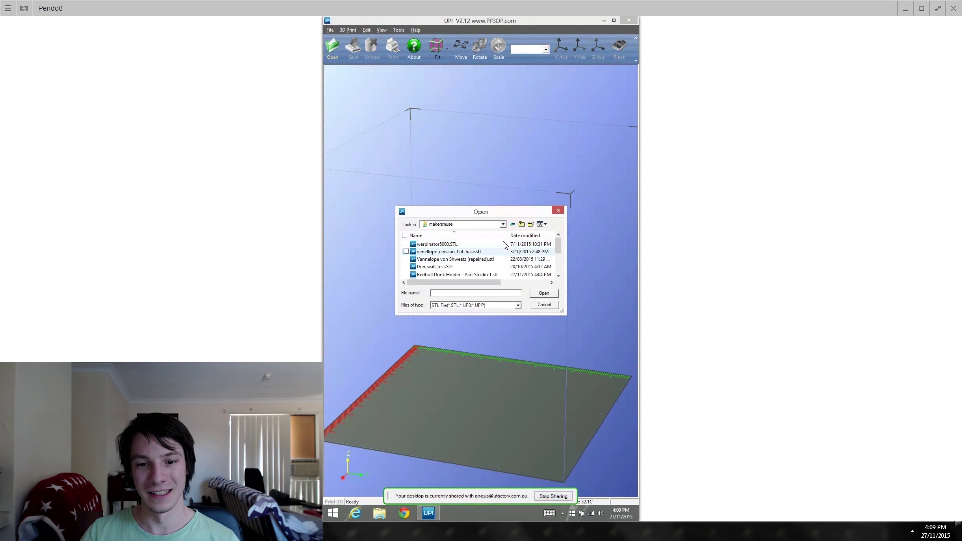
scroll(567, 259, down, 1)
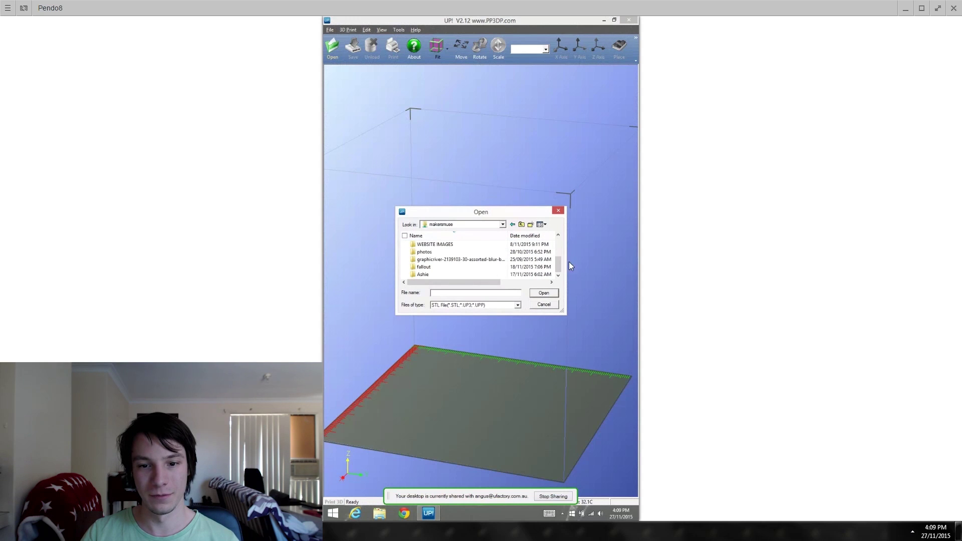
scroll(568, 260, down, 1)
click(432, 246)
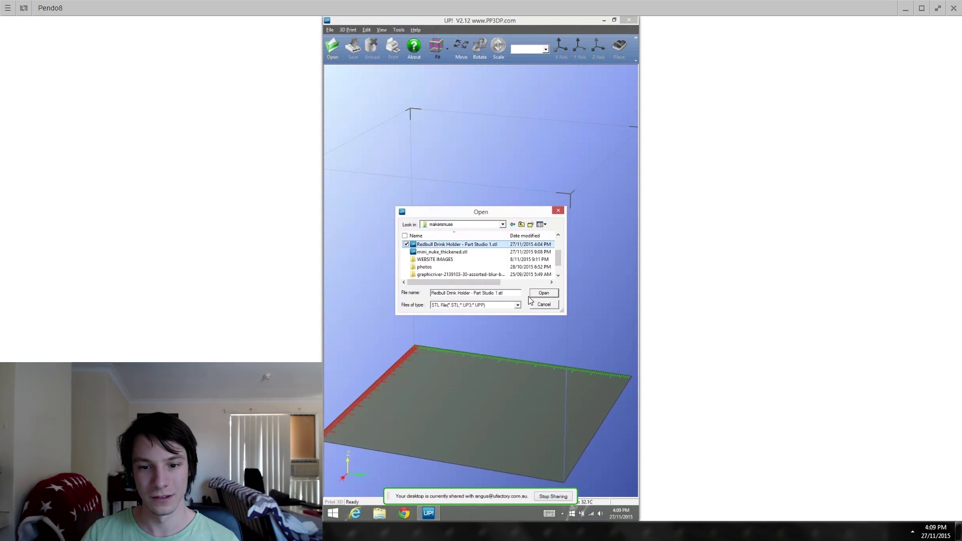
click(544, 293)
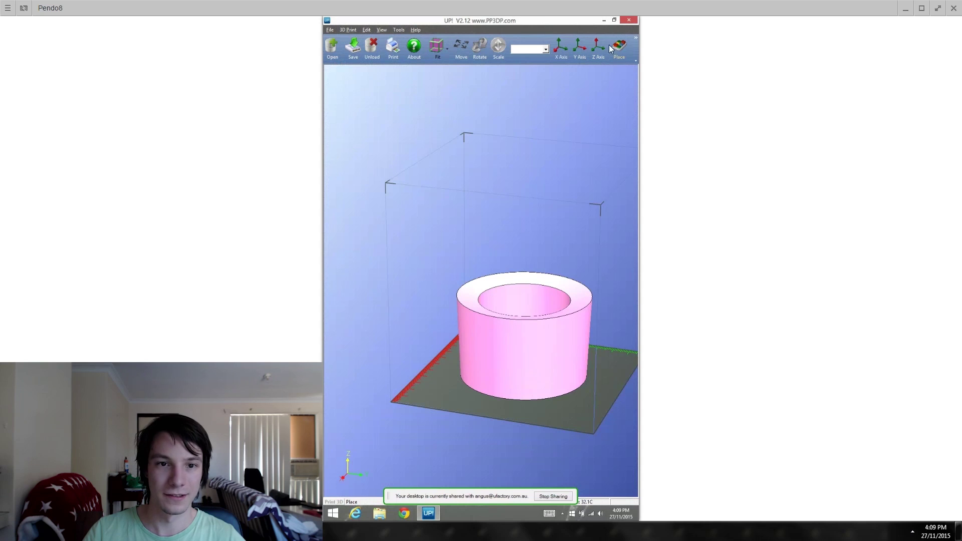
Start a one-hour table preheat from Maintenance, then bring up the Print dialog for the UP Mini.
click(353, 29)
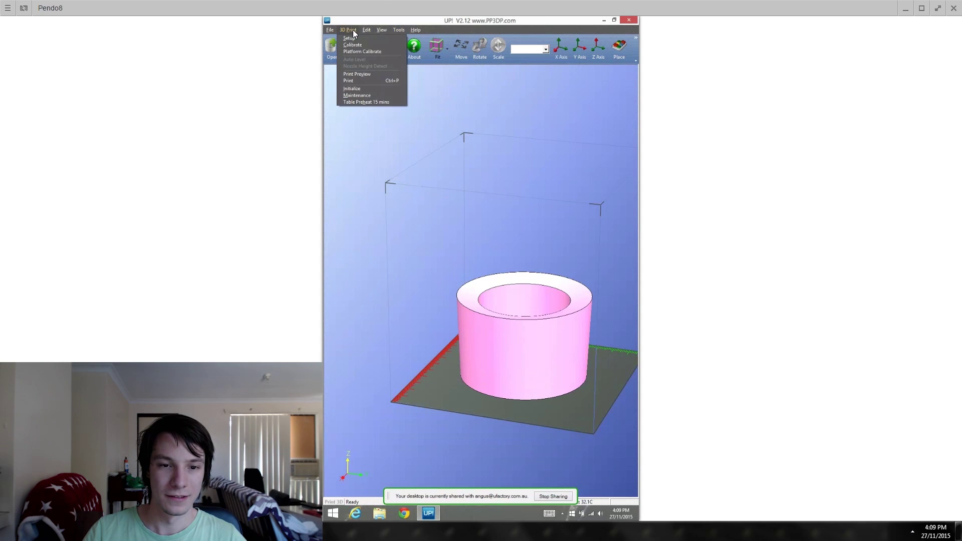
click(363, 92)
click(532, 284)
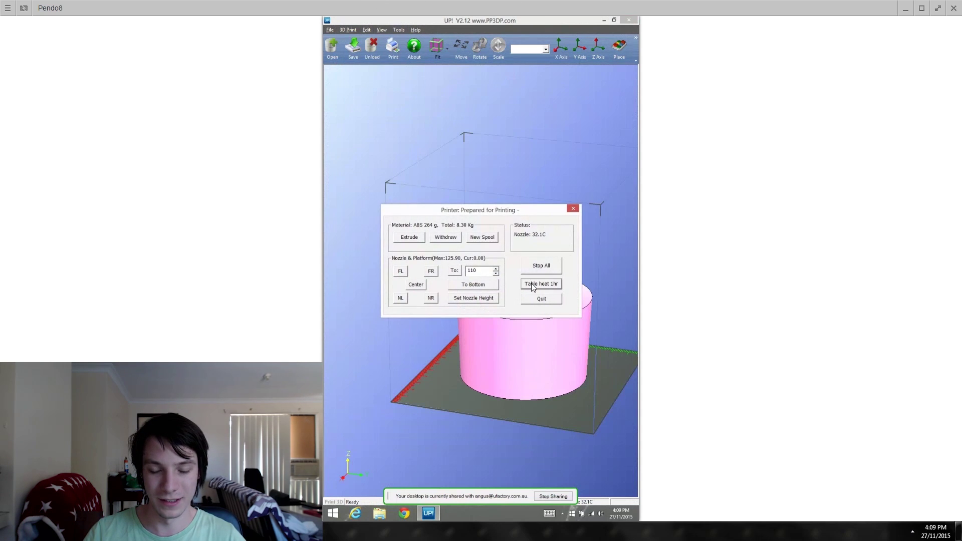
click(571, 208)
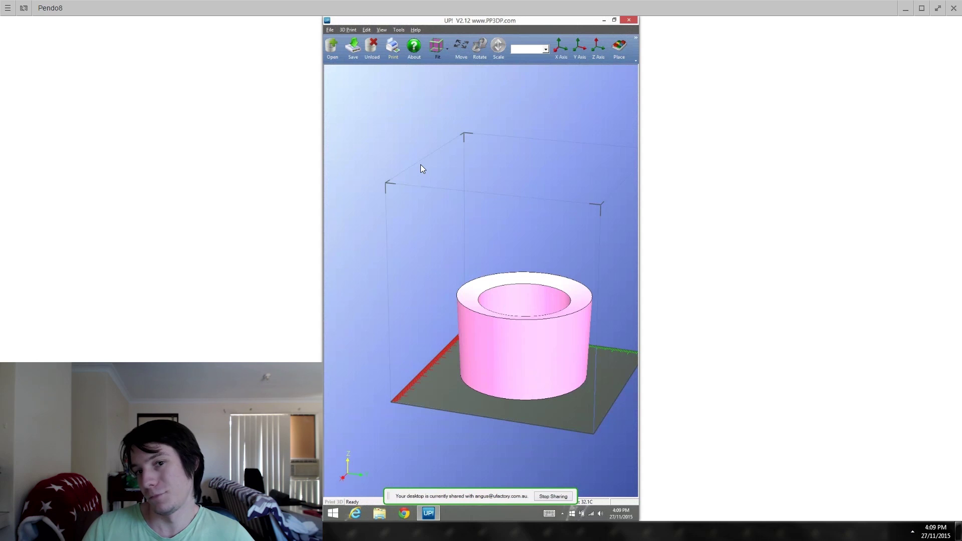
key(ctrl+p)
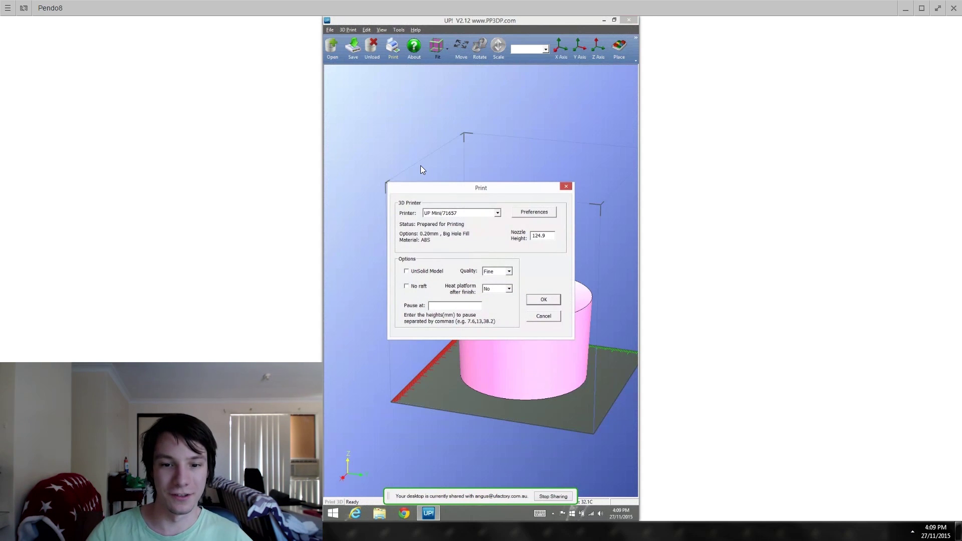
Set Z resolution to 0.25mm and support angle to 10 Deg, then start printing the ring.
click(534, 213)
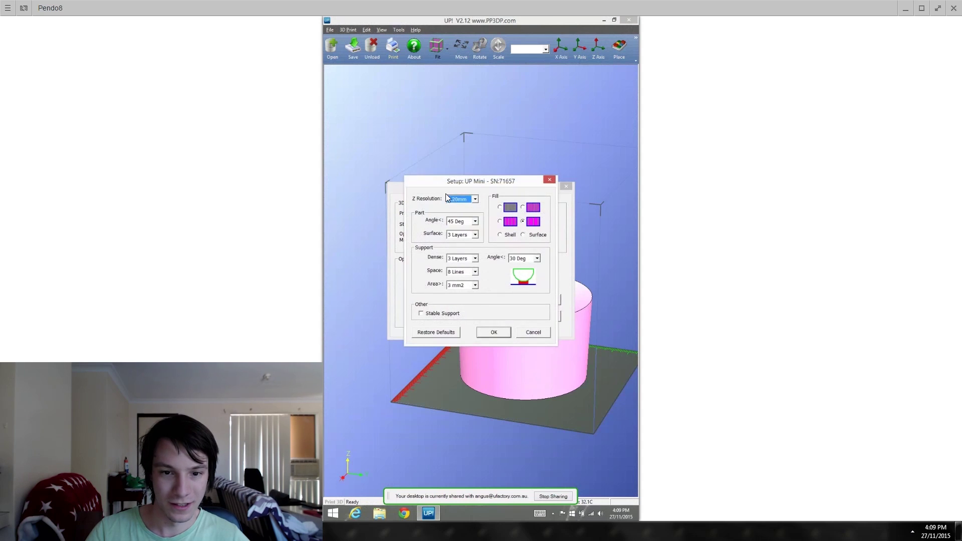
click(474, 200)
click(458, 216)
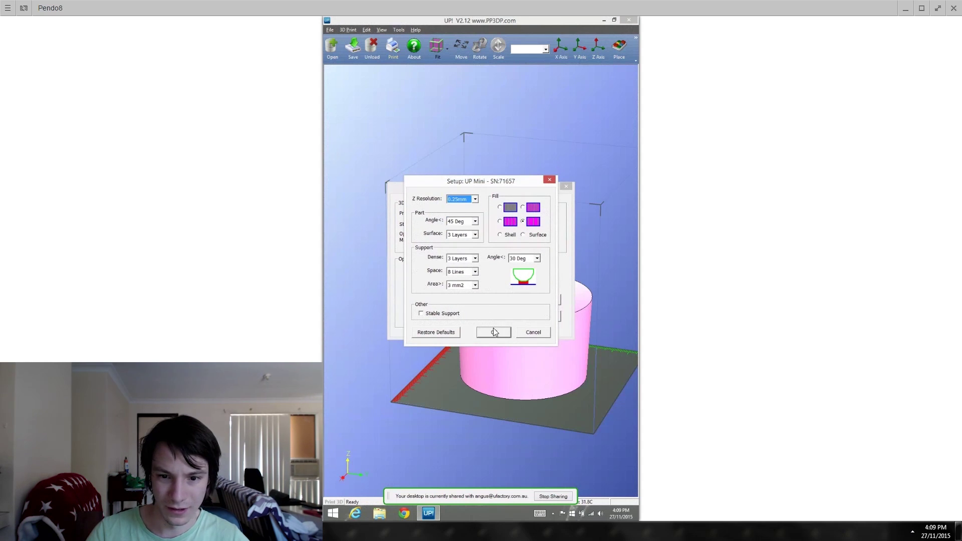
click(536, 259)
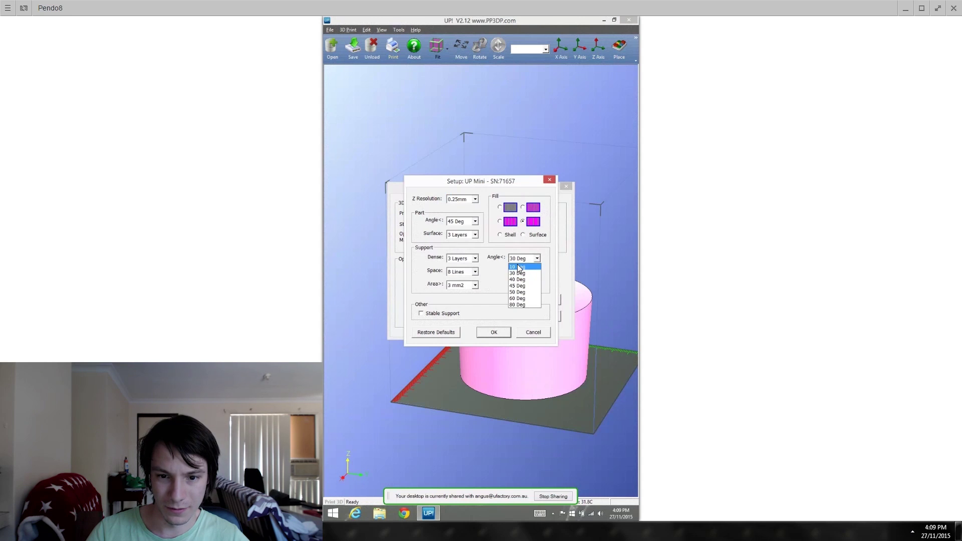
click(518, 268)
click(482, 328)
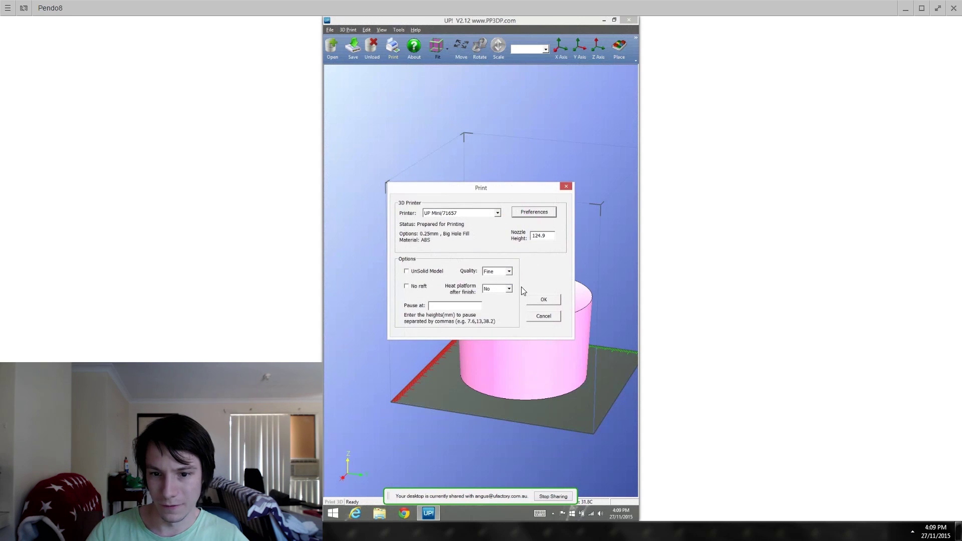
click(539, 300)
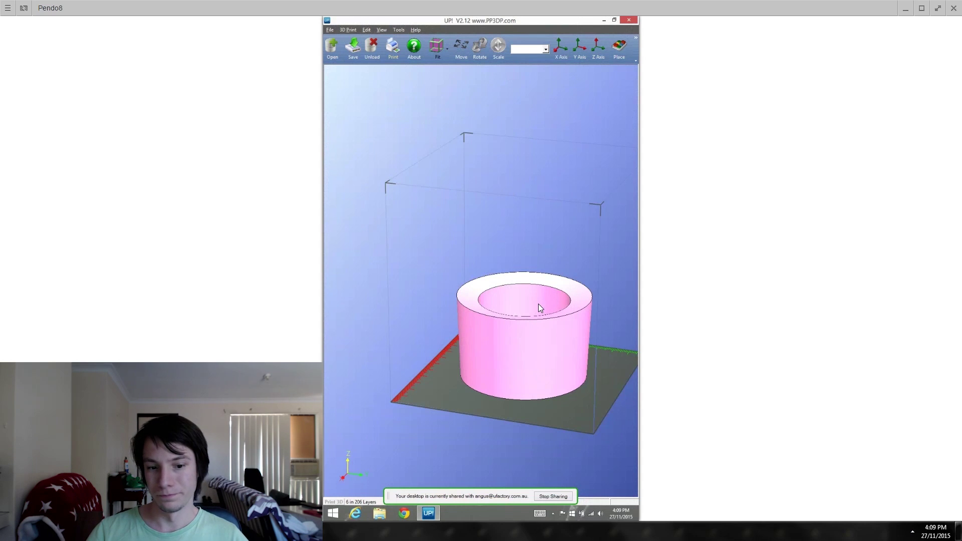